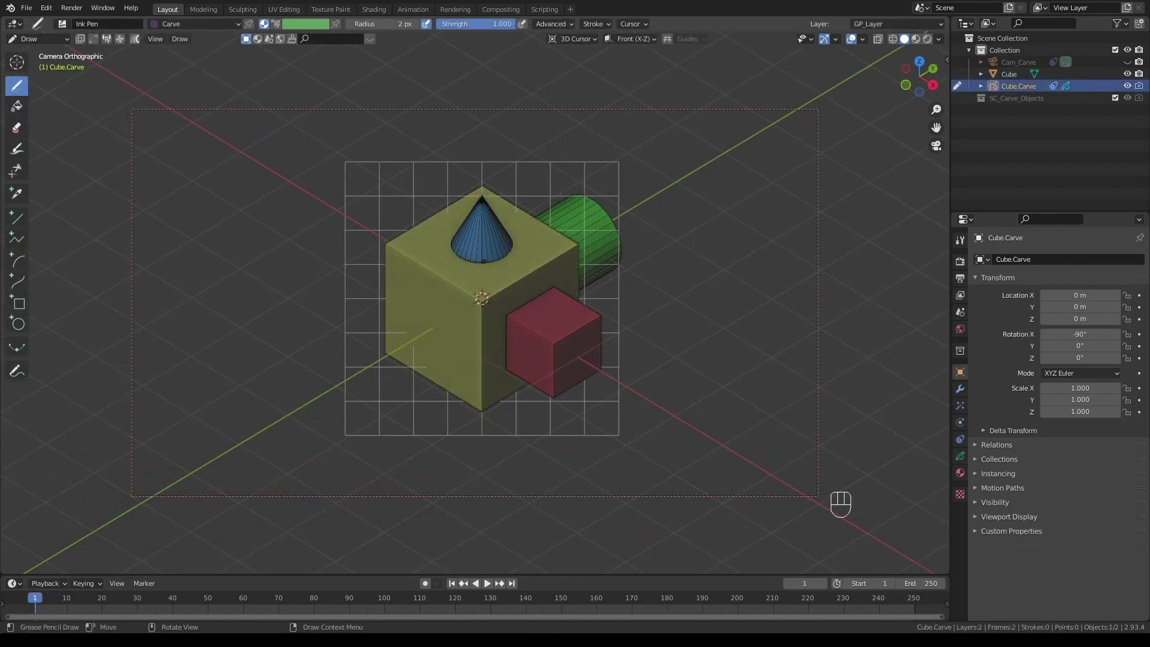
# Set the carve camera to the front, back and top views in succession using the camera controls.
pyautogui.press('alt')
pyautogui.keyDown('alt'); pyautogui.rightClick(484, 261); pyautogui.keyUp('alt')
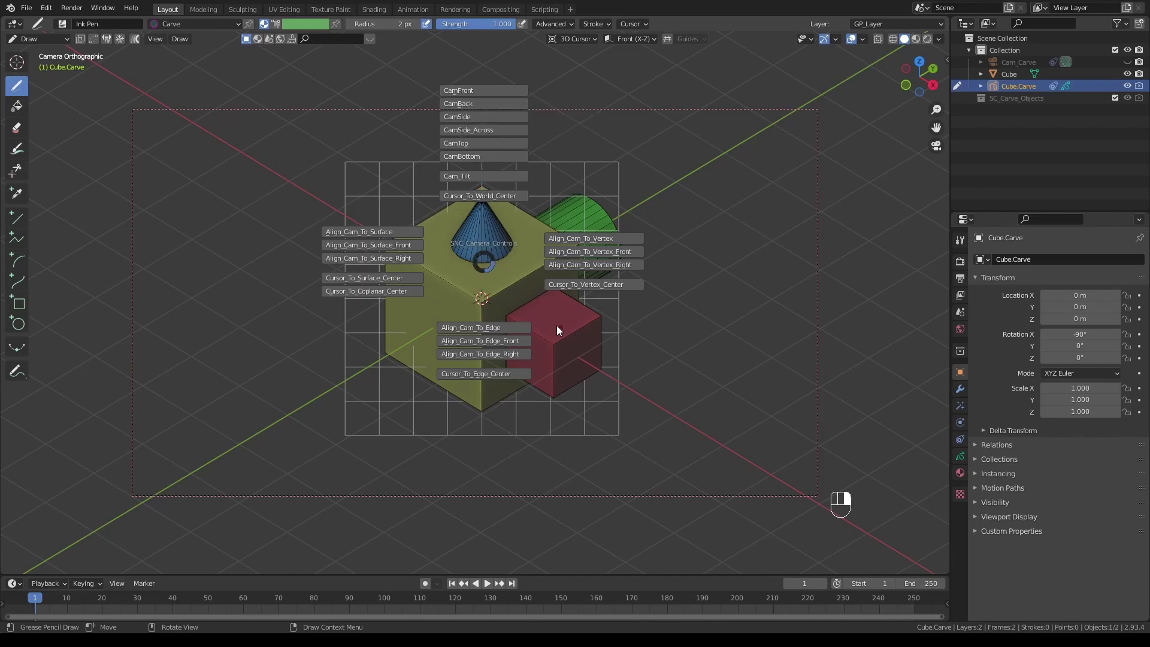
pyautogui.click(479, 90)
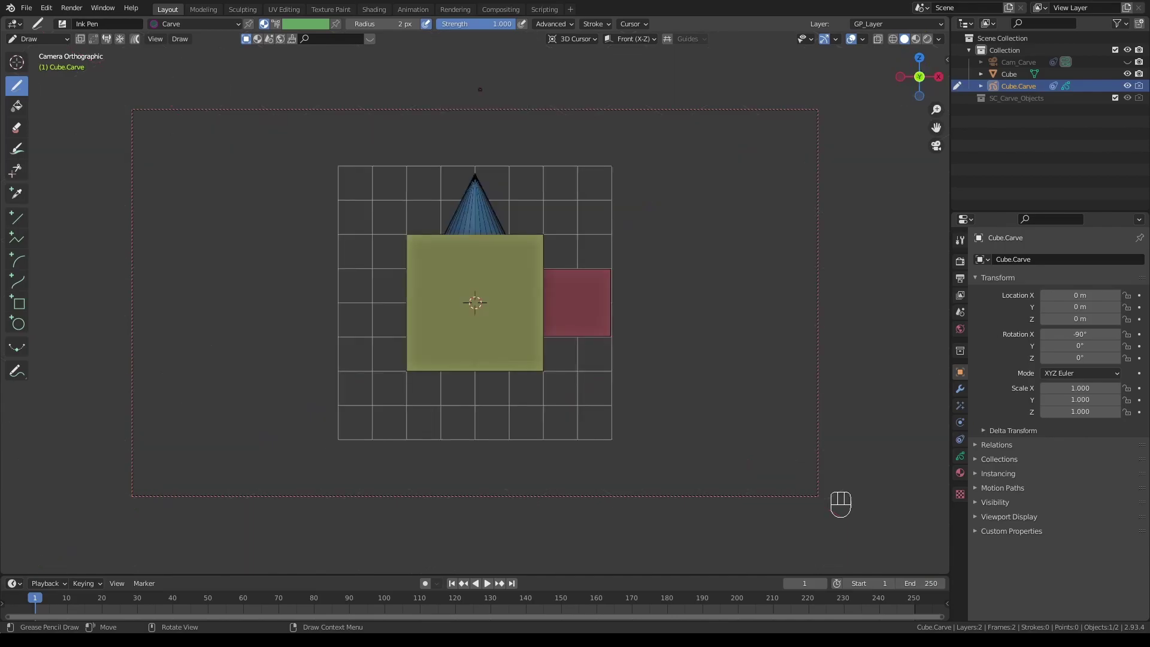
pyautogui.keyDown('shift'); pyautogui.rightClick(479, 250); pyautogui.keyUp('shift')
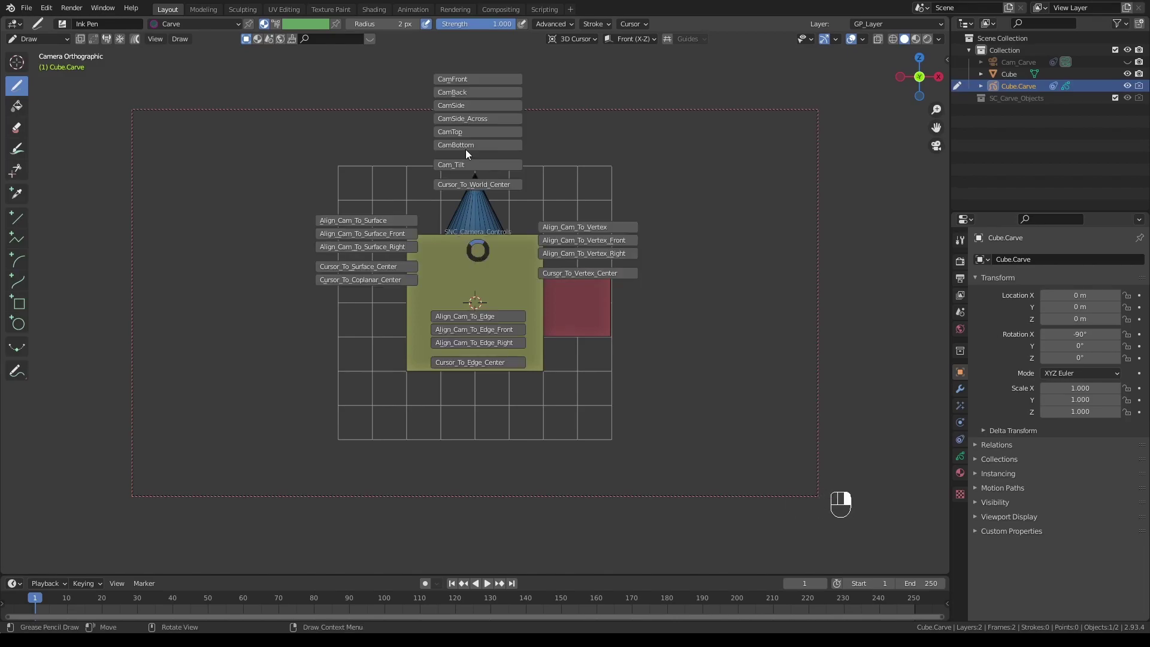
pyautogui.click(471, 95)
pyautogui.keyDown('alt'); pyautogui.rightClick(473, 169); pyautogui.keyUp('alt')
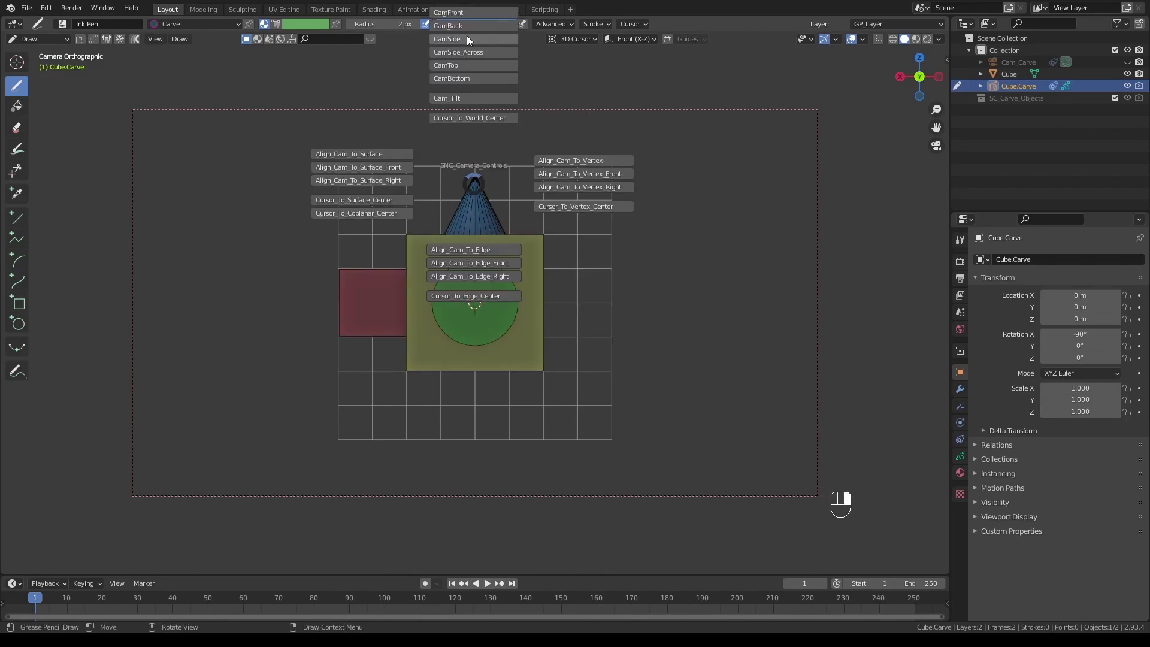
pyautogui.click(479, 66)
pyautogui.moveTo(499, 219)
pyautogui.keyDown('alt'); pyautogui.mouseDown(button='middle')
pyautogui.moveTo(592, 276)
pyautogui.moveTo(524, 313)
pyautogui.mouseUp(button='middle'); pyautogui.keyUp('alt')
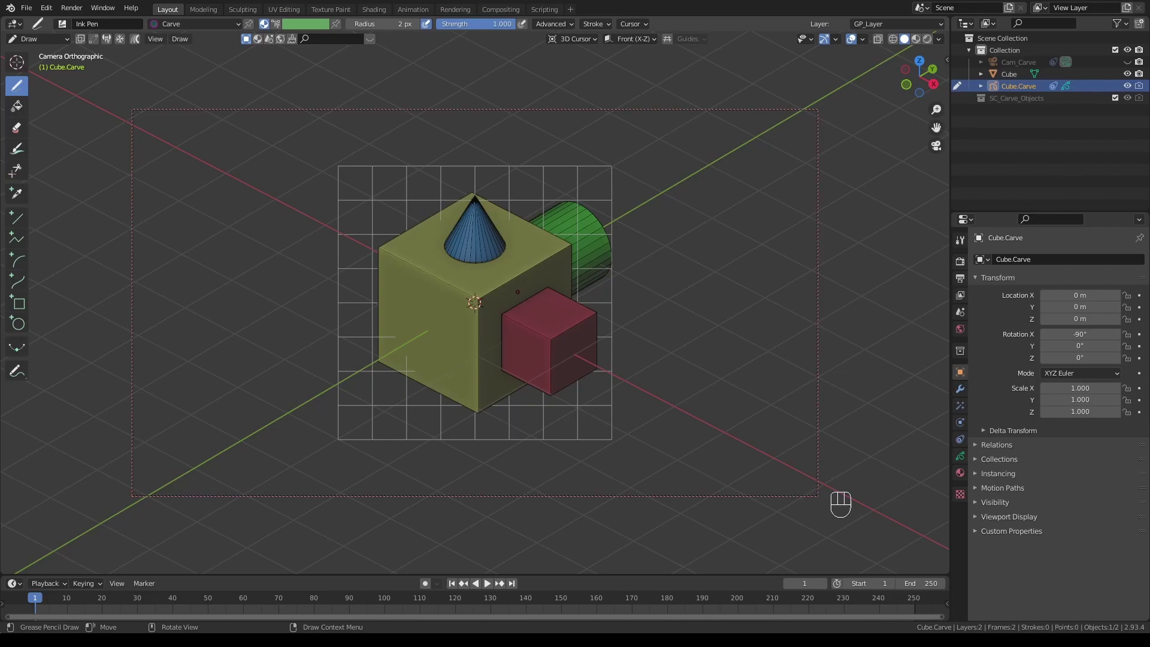
# Cycle the carve camera through the front, side and top views.
pyautogui.press('alt+KP_1')
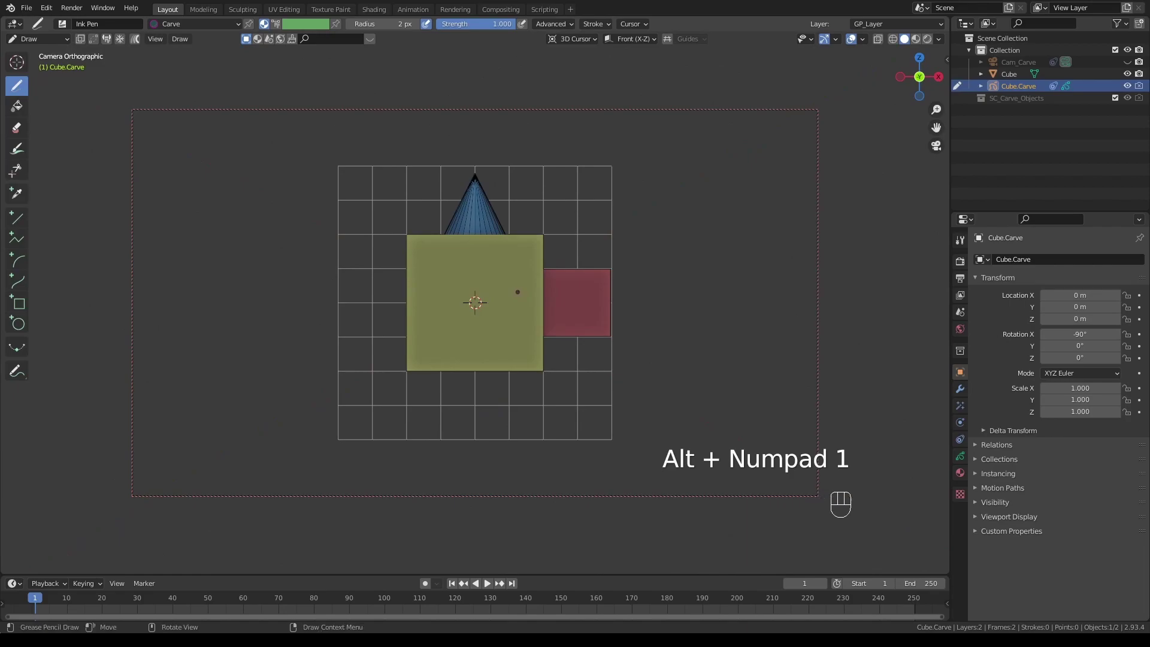
pyautogui.press('alt+KP_3')
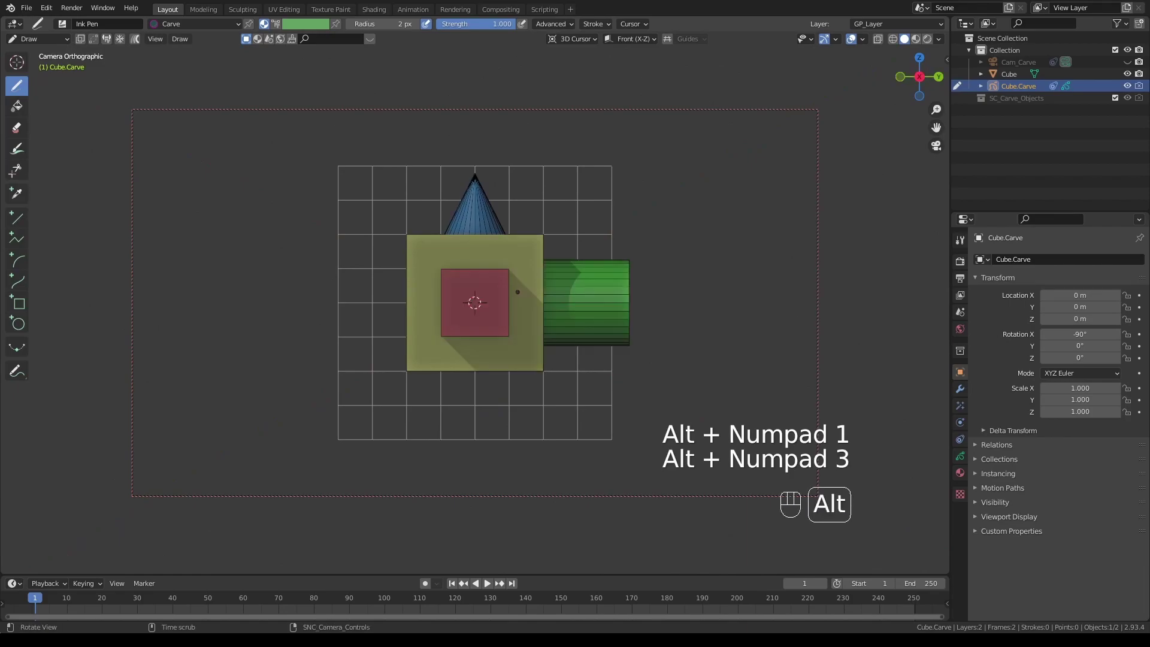
pyautogui.press('alt+KP_7')
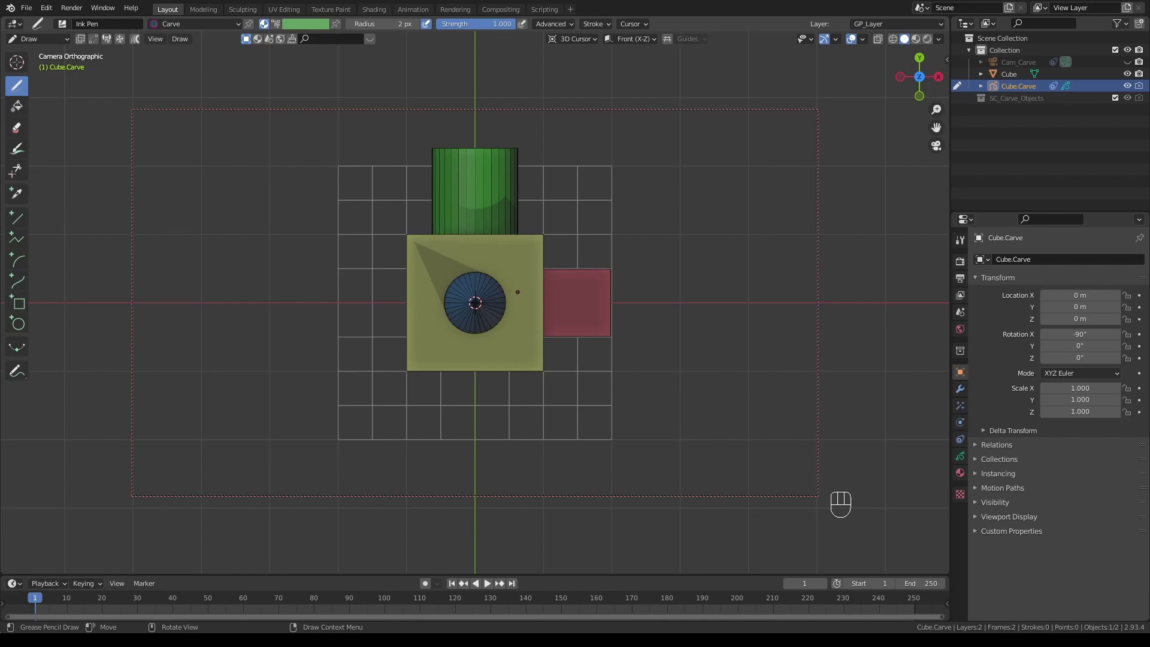
# Switch the carve camera to the bottom view, compare the front and back views, and return to the front view.
pyautogui.hotkey('ctrl', 'alt')
pyautogui.press('ctrl+alt+KP_7')
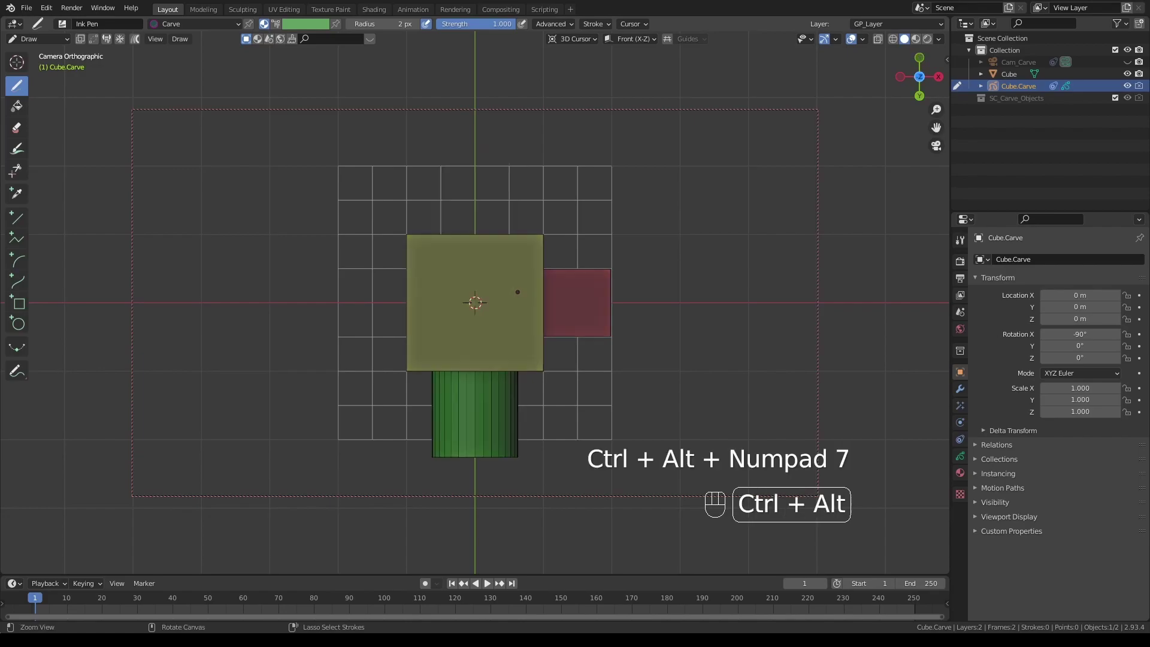
pyautogui.press('alt+KP_1')
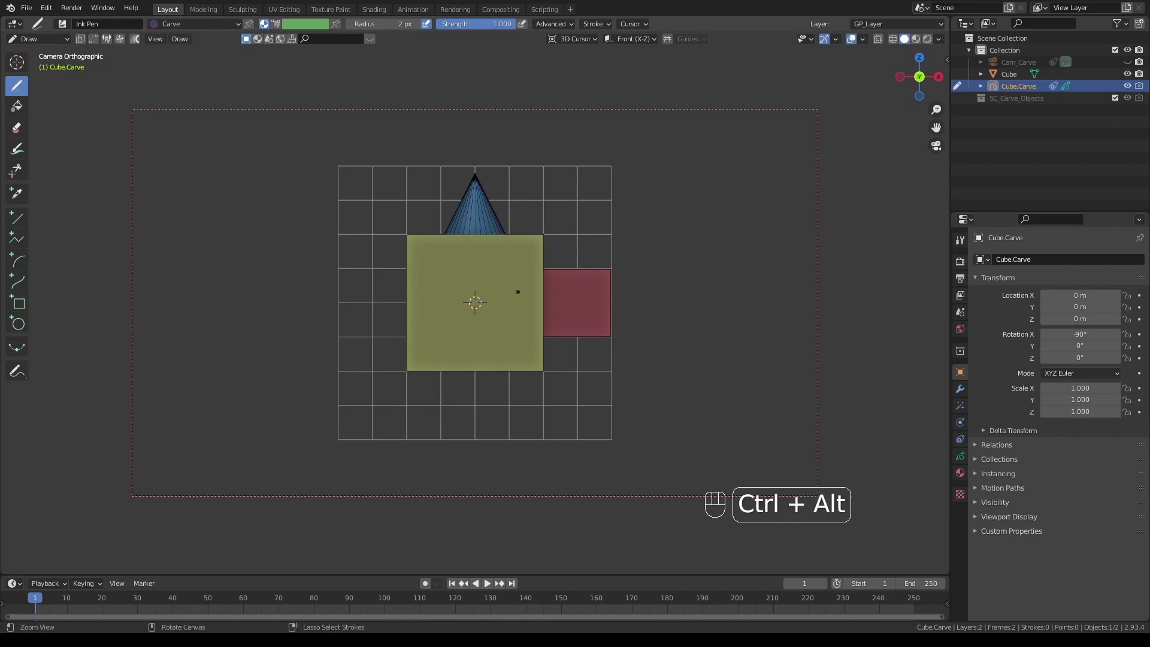
pyautogui.press('ctrl+alt+KP_1')
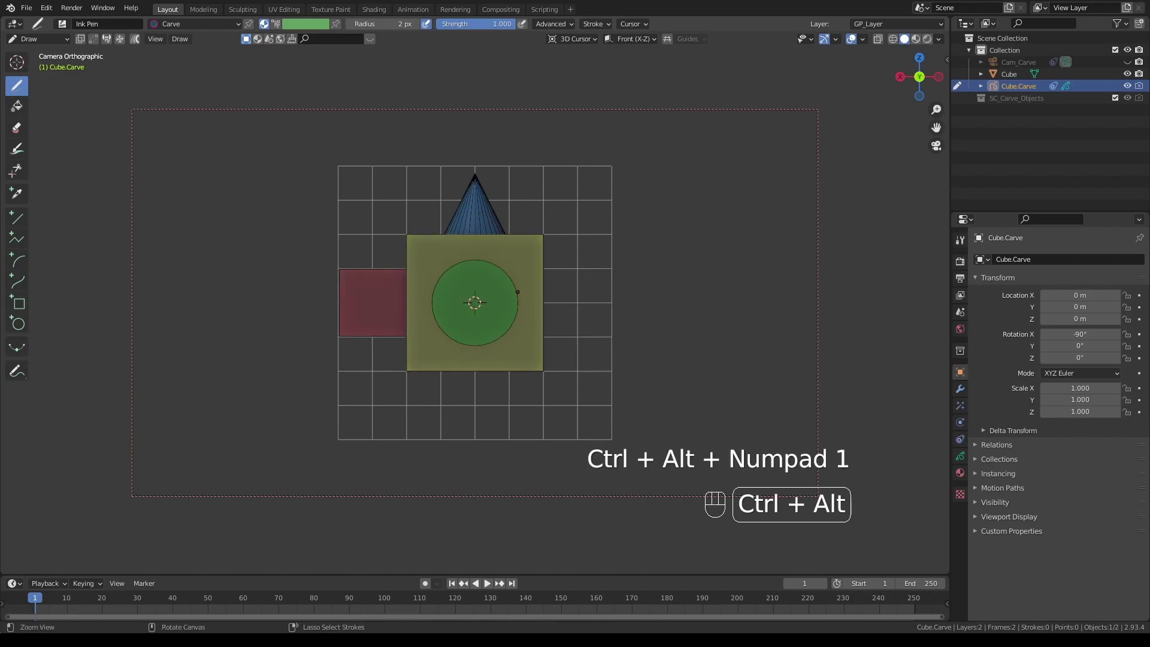
pyautogui.press('alt+KP_1')
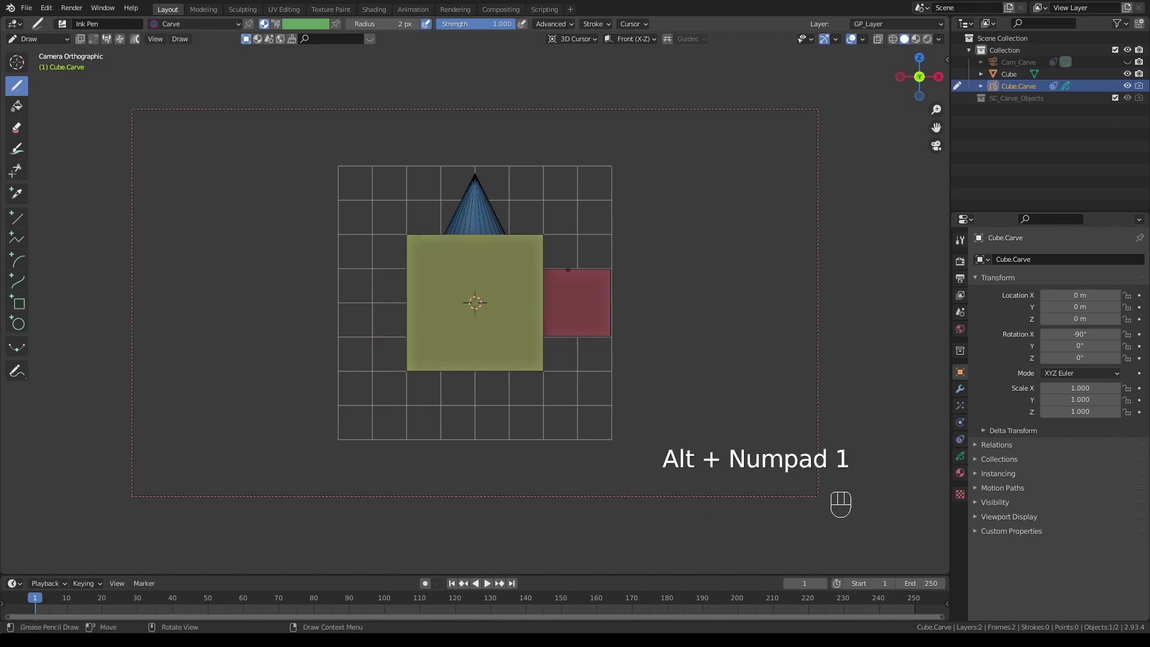
pyautogui.moveTo(572, 257); pyautogui.dragTo(515, 298, button='middle')
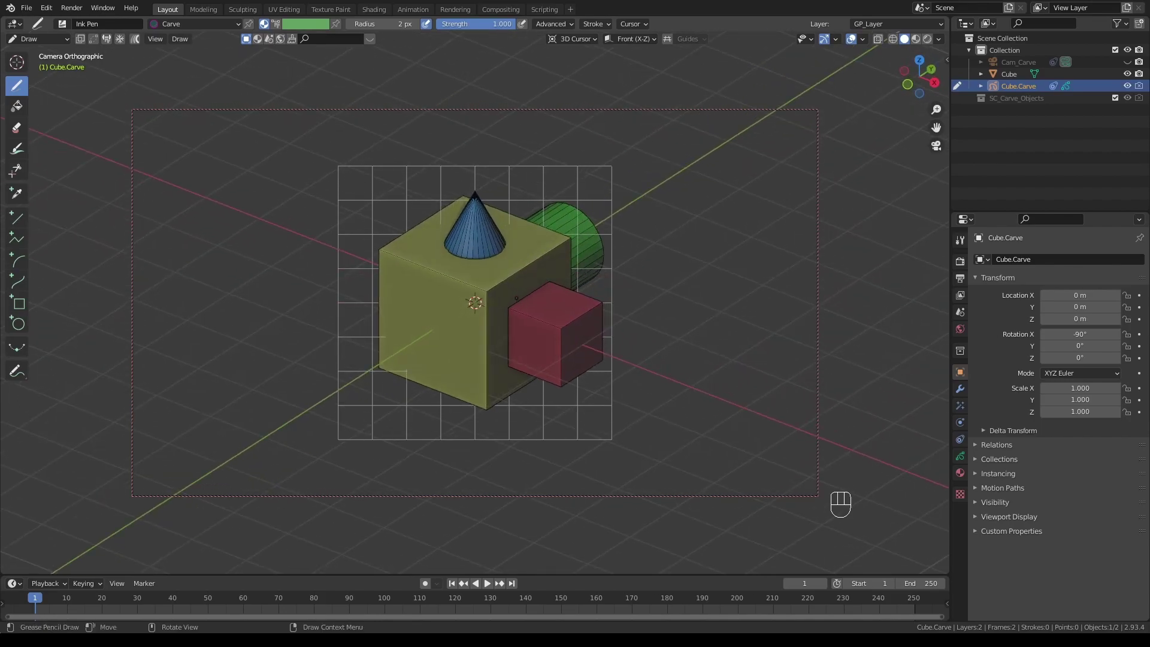
pyautogui.keyDown('alt'); pyautogui.rightClick(516, 298); pyautogui.keyUp('alt')
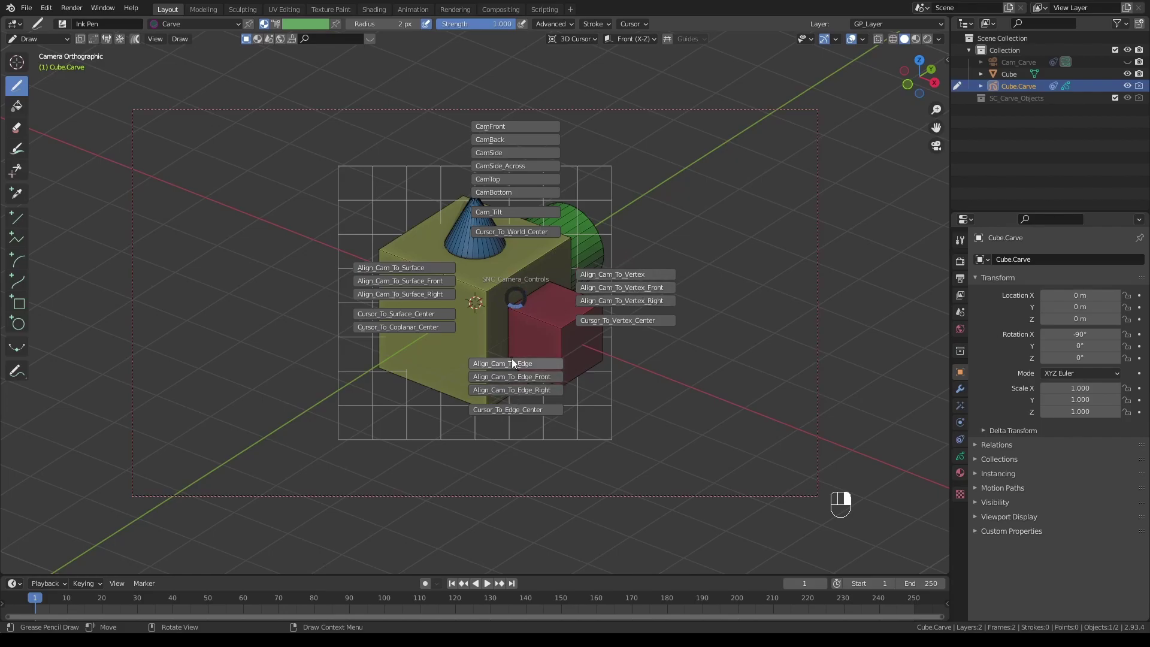
pyautogui.rightClick(513, 299)
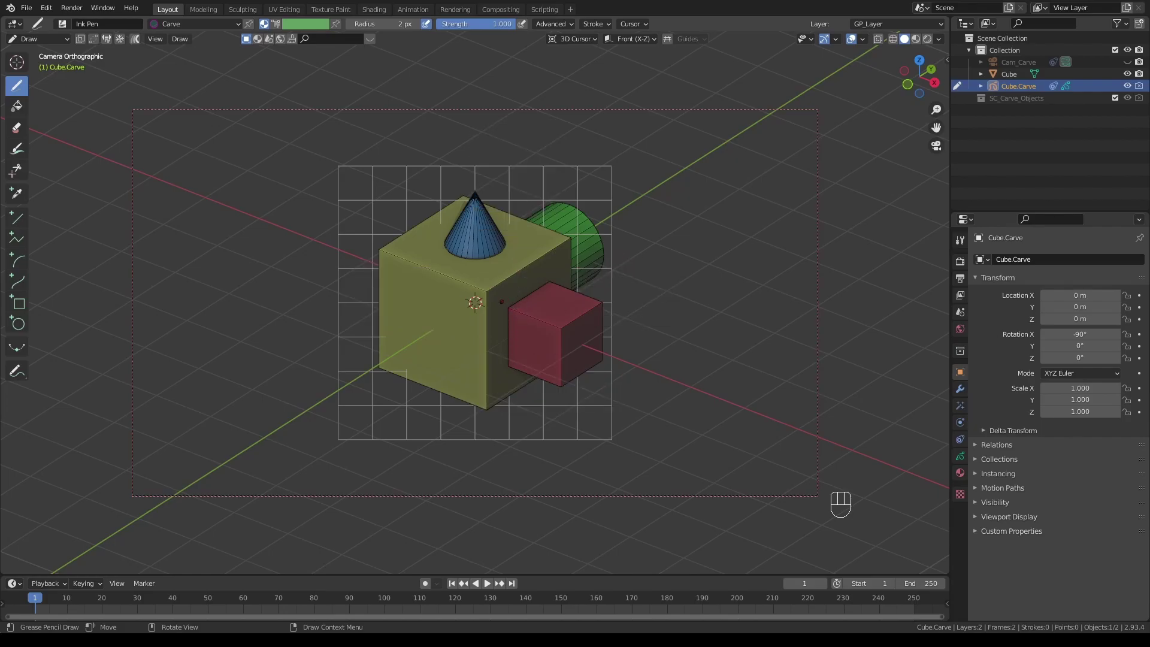
pyautogui.moveTo(472, 308); pyautogui.dragTo(466, 308, button='middle')
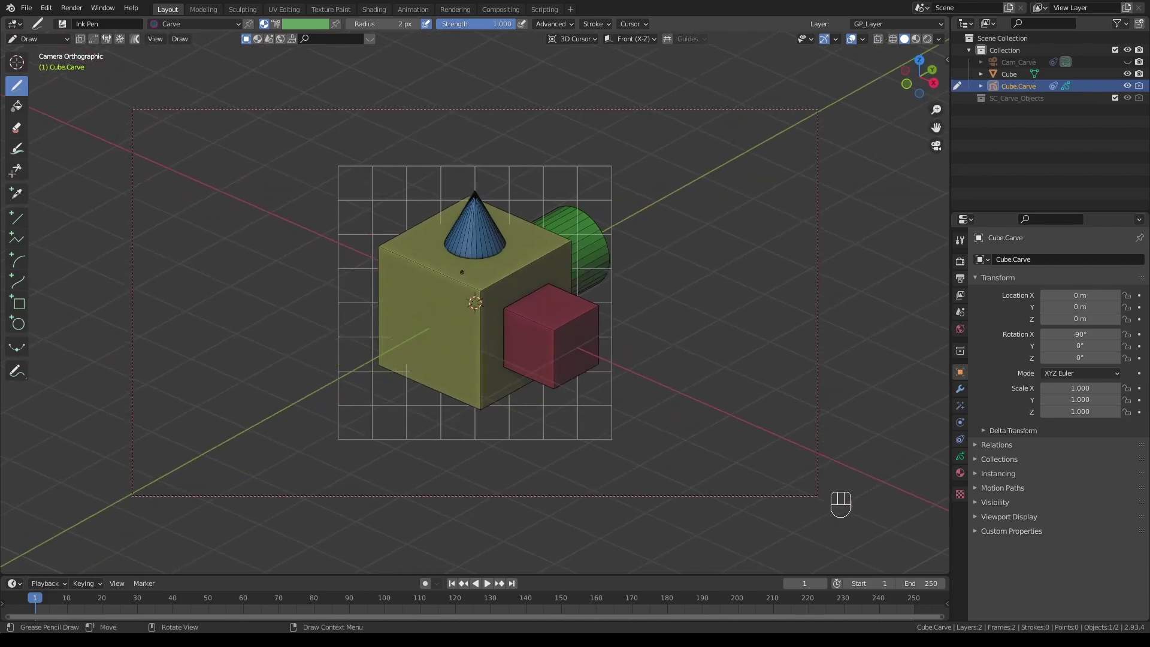
# Place the 3D cursor on the yellow cube's front face and align the camera to that surface.
pyautogui.keyDown('shift'); pyautogui.rightClick(429, 313); pyautogui.keyUp('shift')
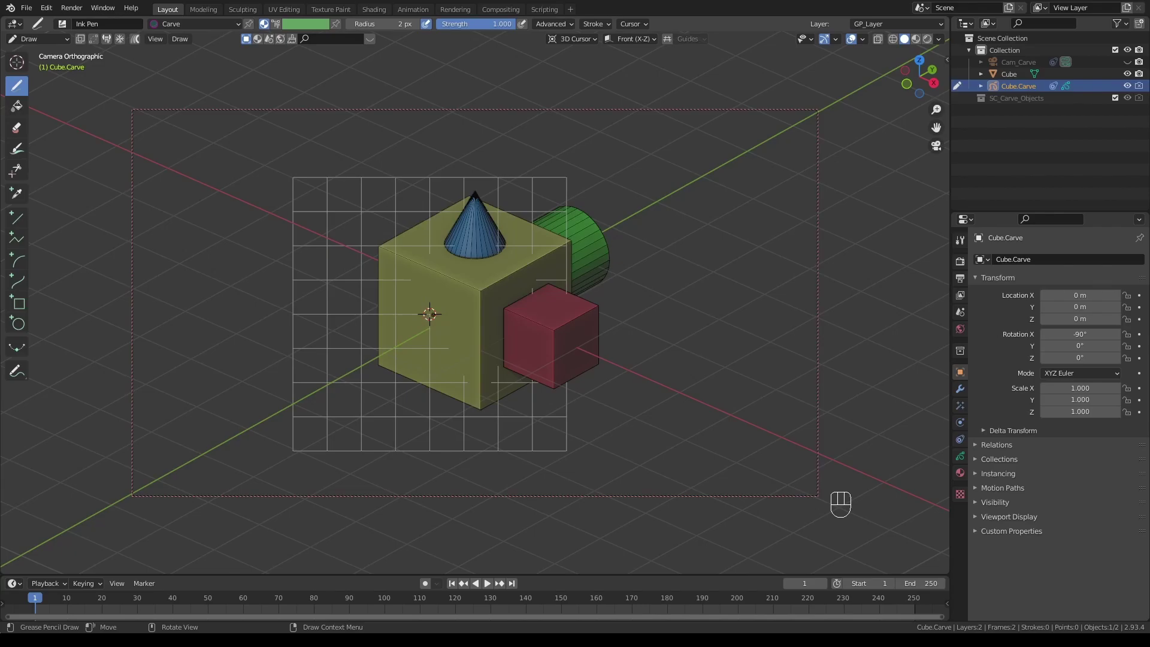
pyautogui.keyDown('alt'); pyautogui.click(439, 311); pyautogui.keyUp('alt')
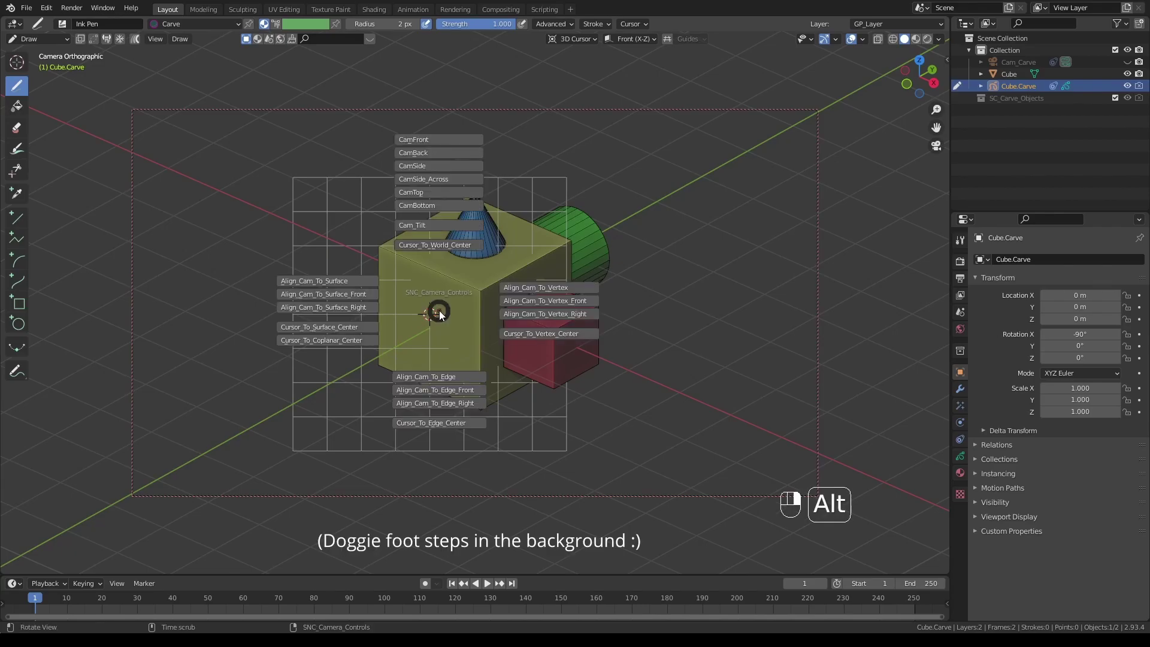
pyautogui.click(346, 279)
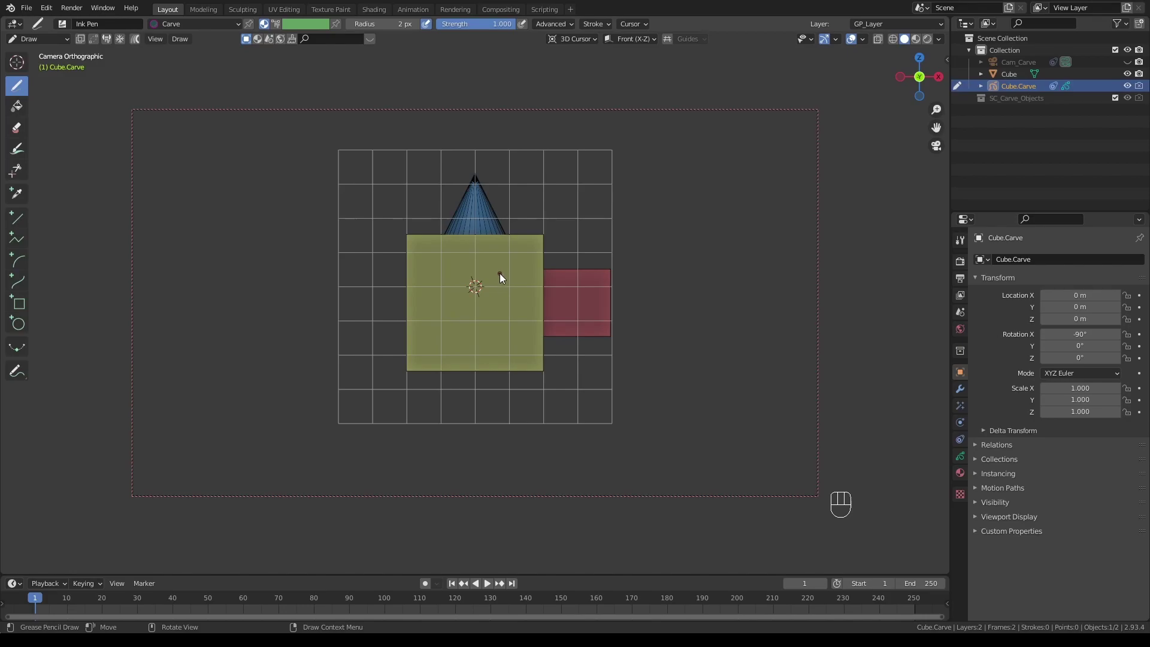
# Place the 3D cursor on the yellow cube's face opposite the red box and align the camera to that surface.
pyautogui.press('KP_0')
pyautogui.moveTo(501, 275); pyautogui.dragTo(428, 333, button='middle')
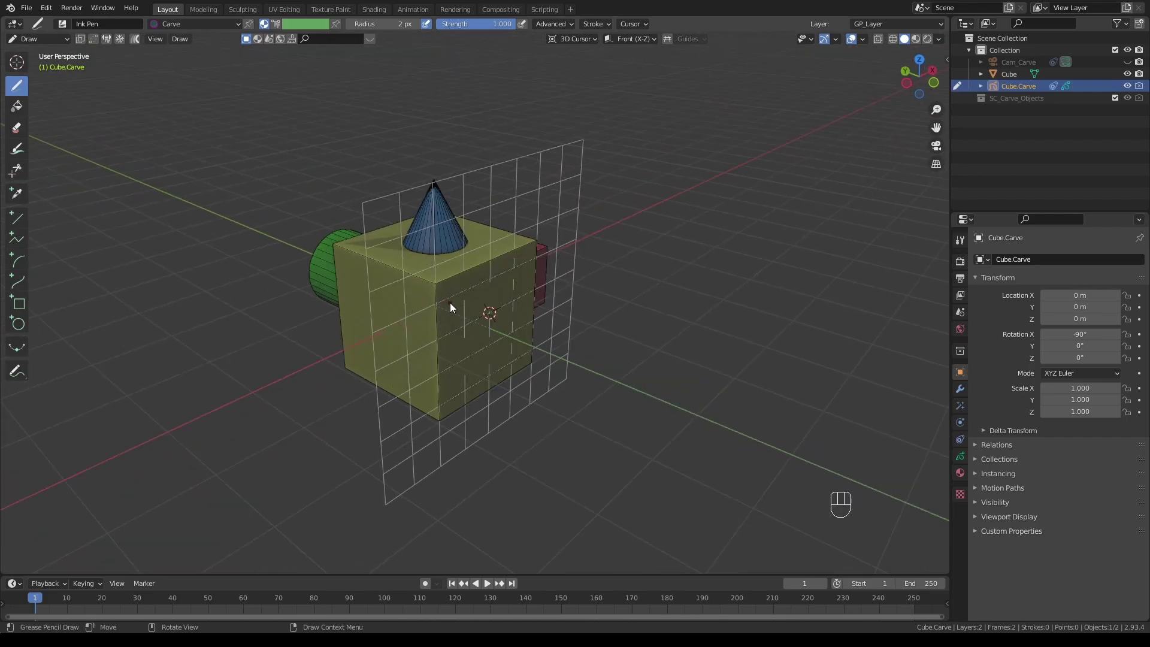
pyautogui.keyDown('shift'); pyautogui.rightClick(386, 314); pyautogui.keyUp('shift')
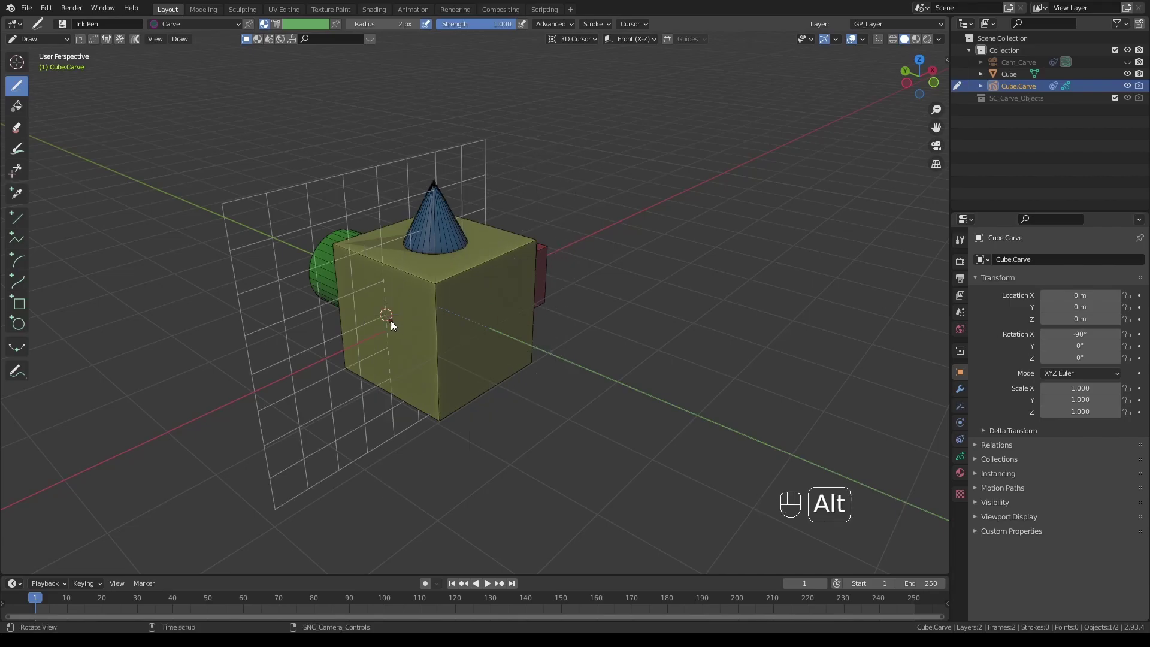
pyautogui.keyDown('alt'); pyautogui.rightClick(391, 321); pyautogui.keyUp('alt')
pyautogui.click(307, 292)
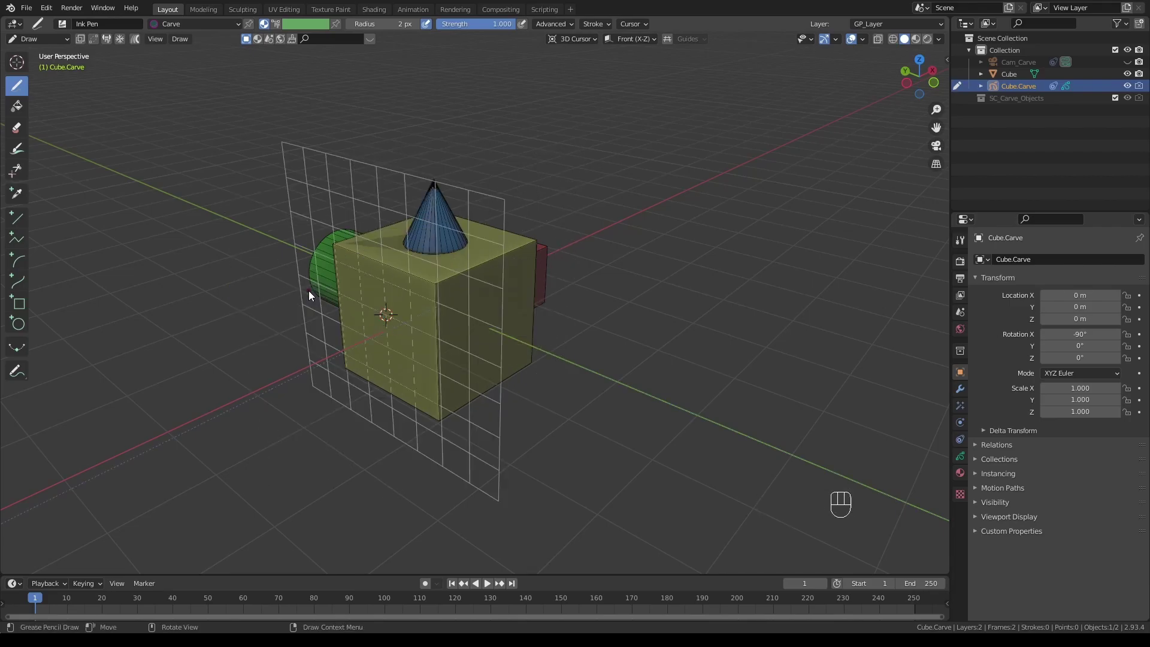
pyautogui.moveTo(386, 329); pyautogui.dragTo(455, 326, button='middle')
pyautogui.press('alt+KP_Multiply')
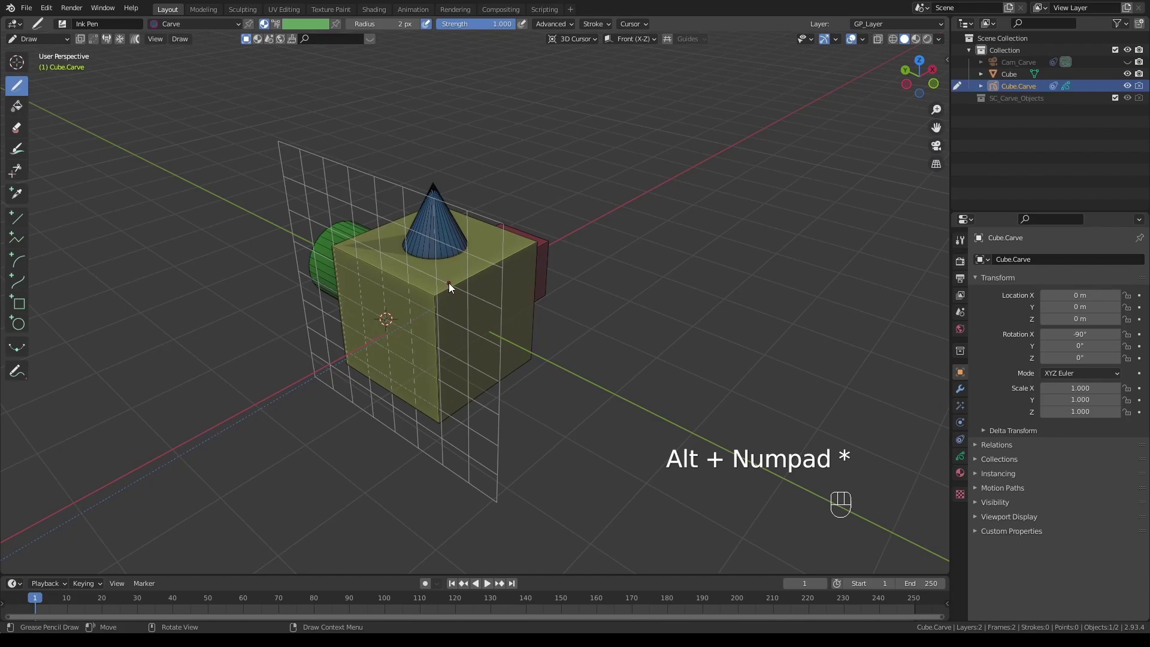
# Place the 3D cursor on the yellow cube's top face and align the camera to that surface.
pyautogui.keyDown('shift'); pyautogui.rightClick(433, 274); pyautogui.keyUp('shift')
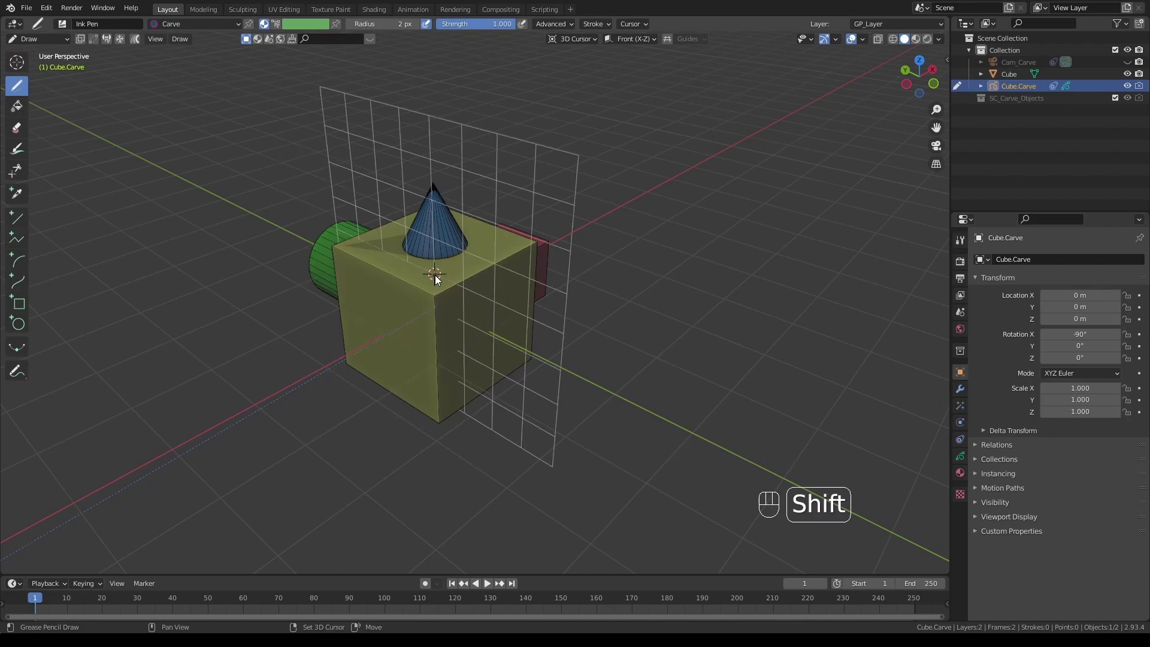
pyautogui.press('alt')
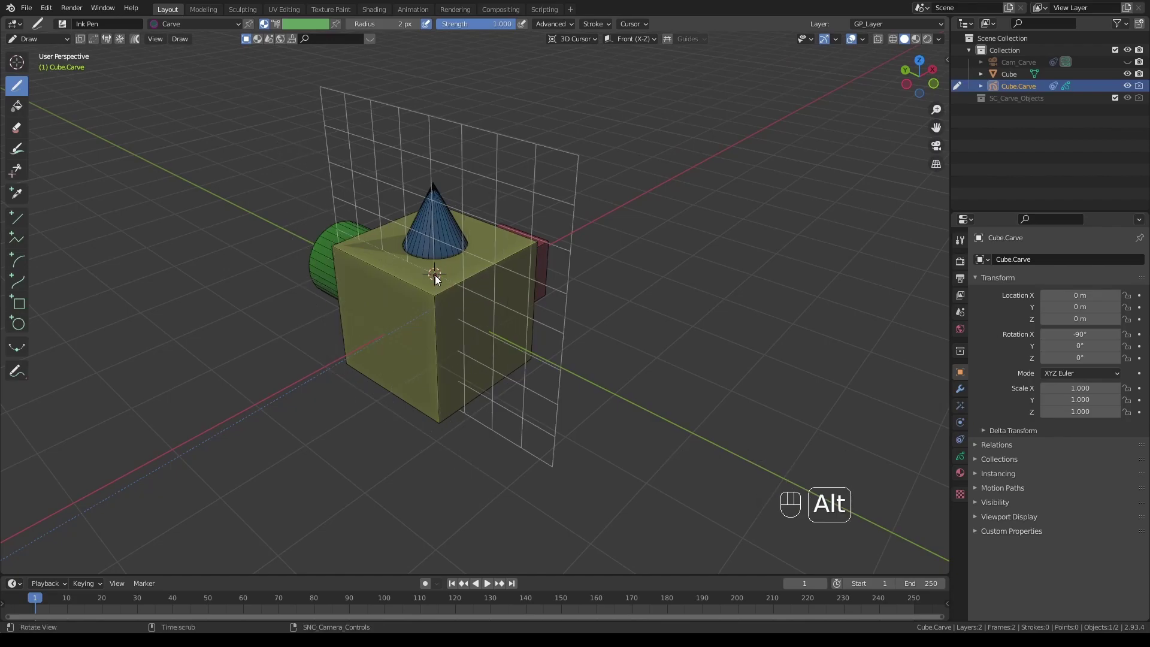
pyautogui.press('alt+KP_Multiply')
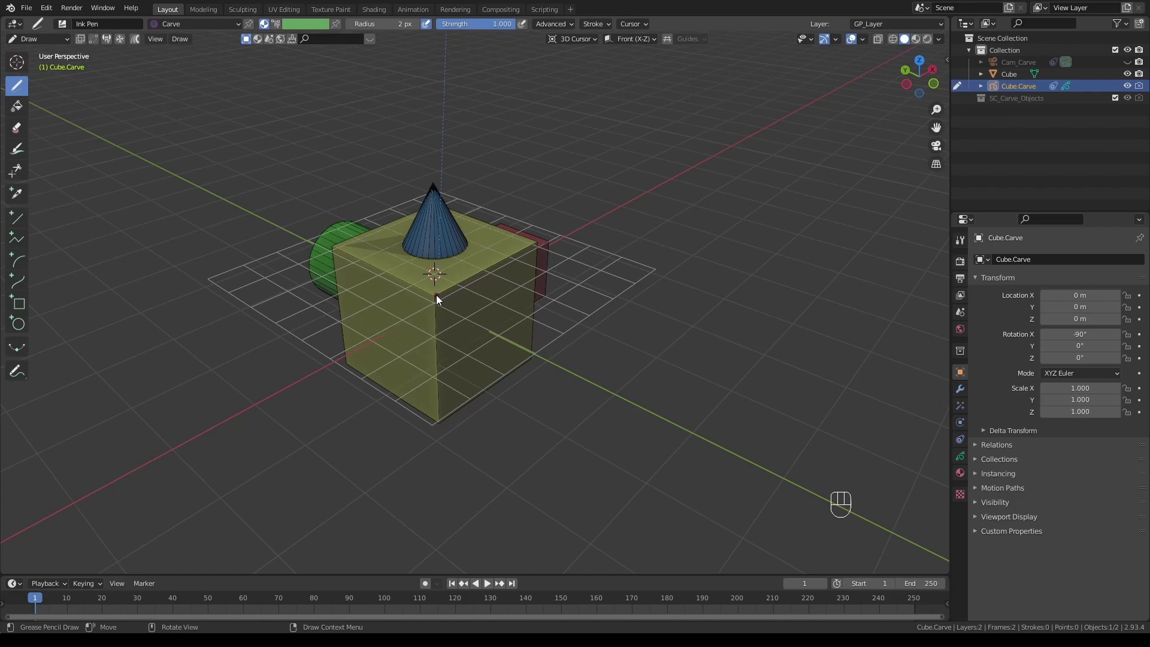
# Place the 3D cursor near the cube's top front edge, align the camera to that edge and look through the camera.
pyautogui.keyDown('shift'); pyautogui.rightClick(481, 271); pyautogui.keyUp('shift')
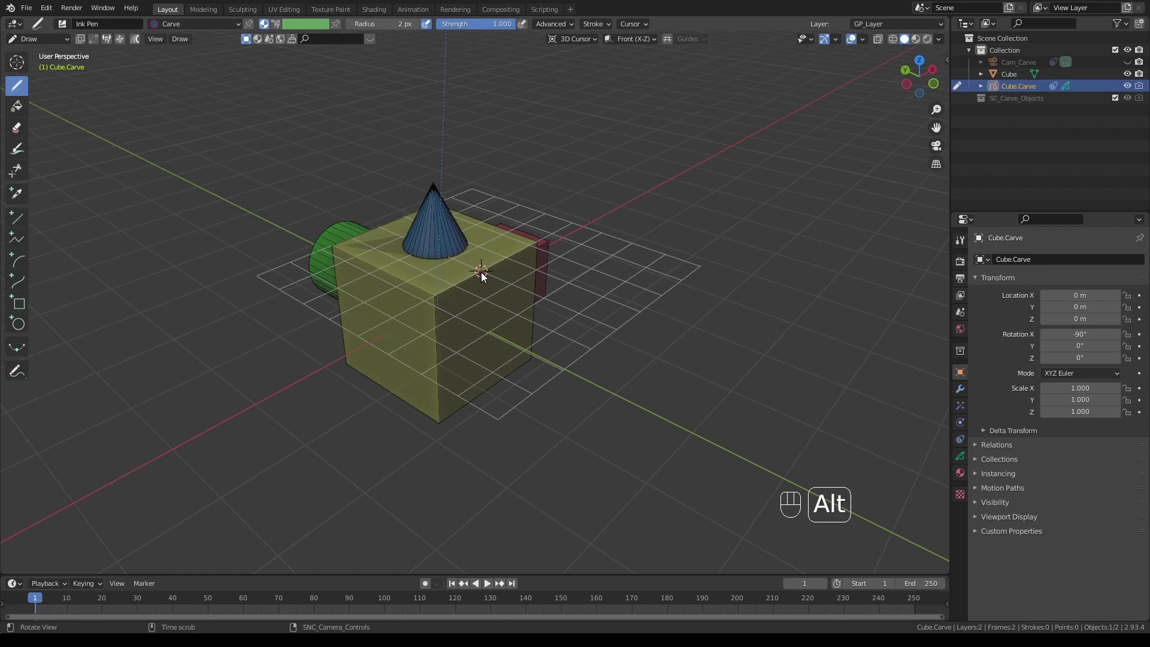
pyautogui.press('alt+KP_Divide')
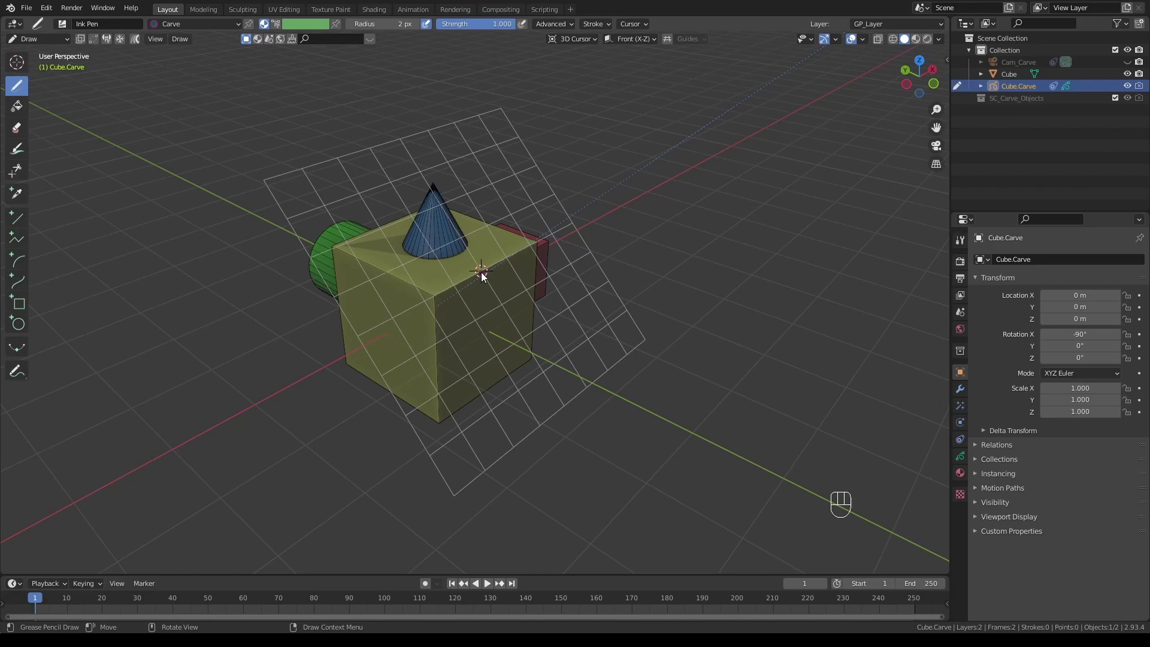
pyautogui.press('KP_0')
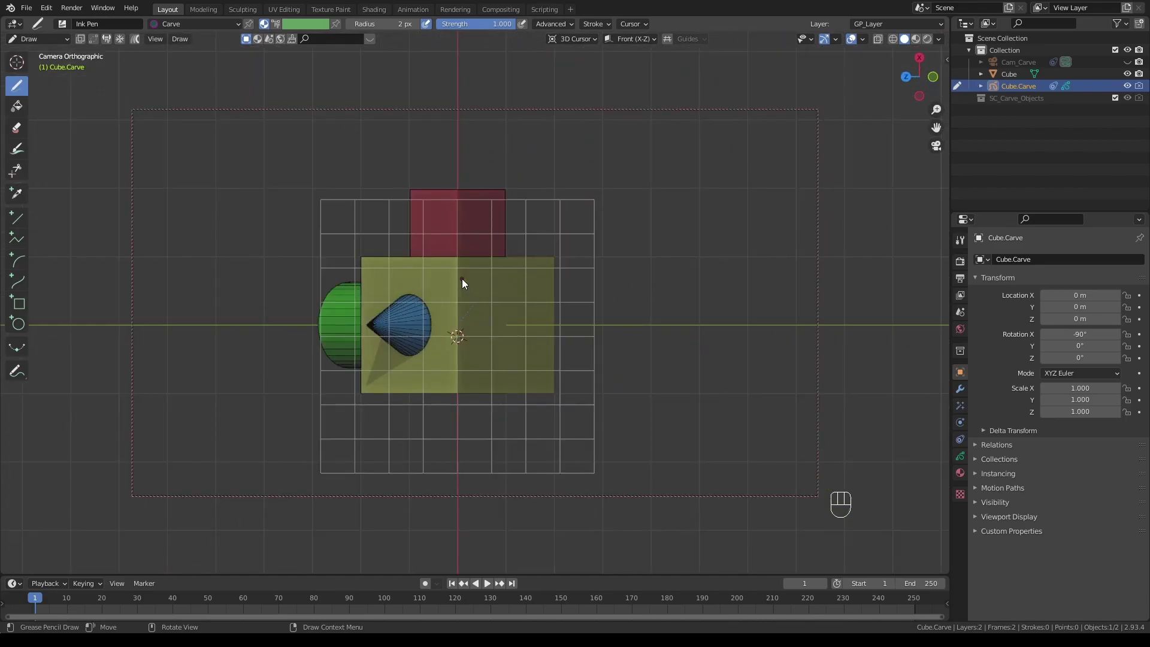
# Try camera tilts of +90 and -90 degrees with Cam_Tilt and reset the tilt to 0.
pyautogui.rightClick(462, 279)
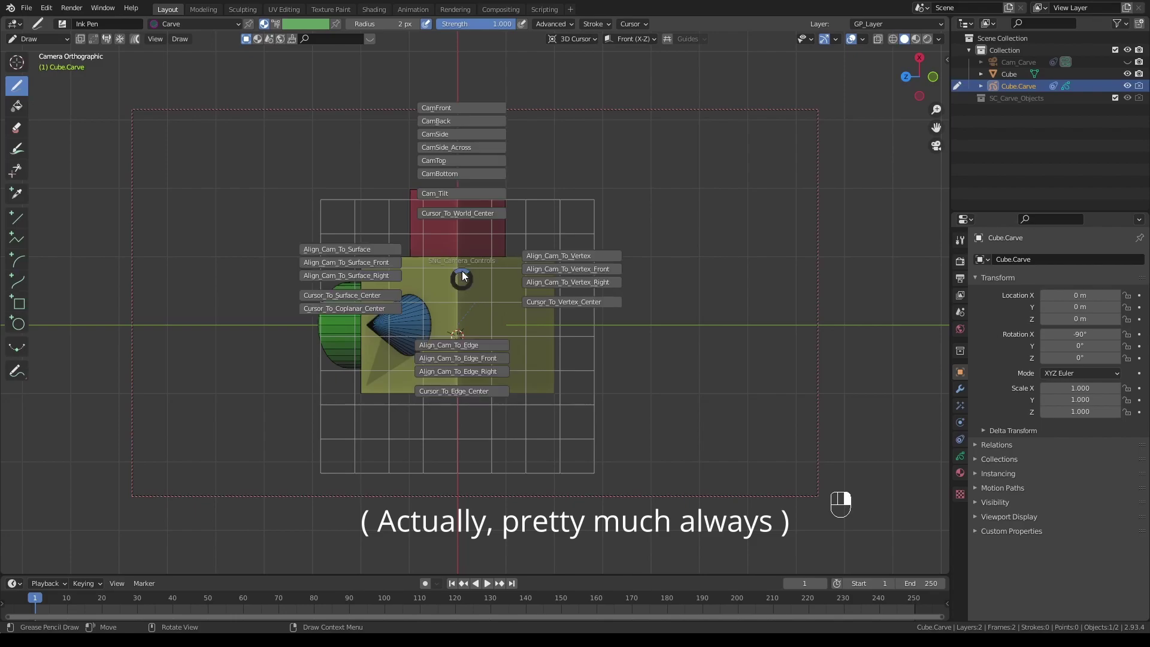
pyautogui.click(457, 193)
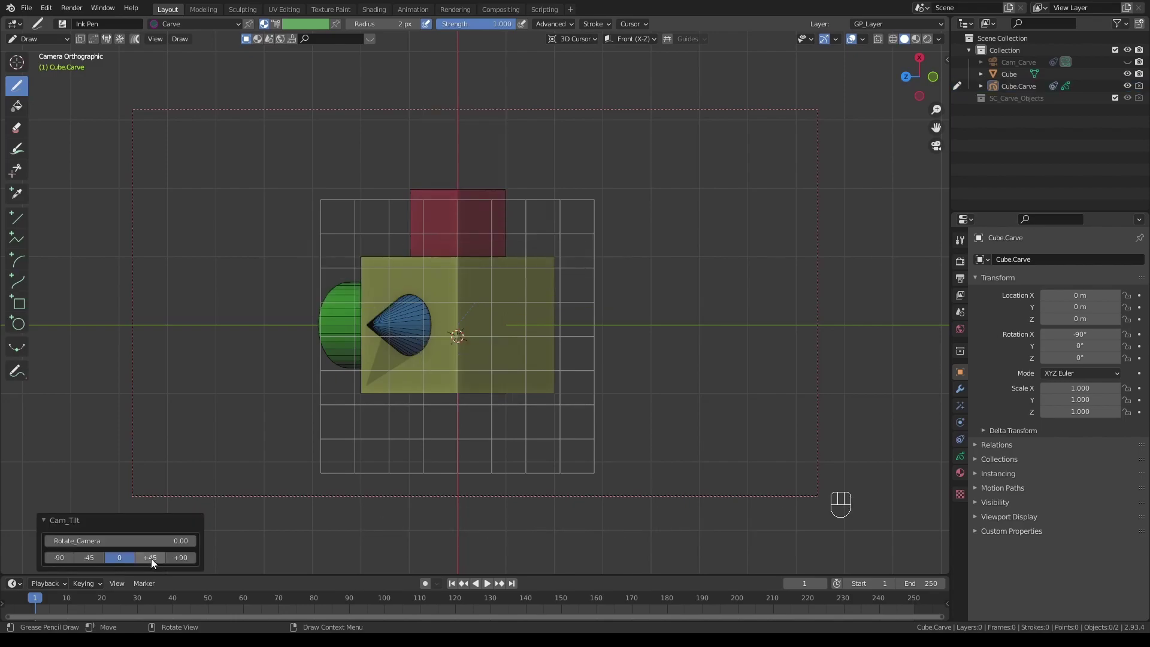
pyautogui.click(181, 557)
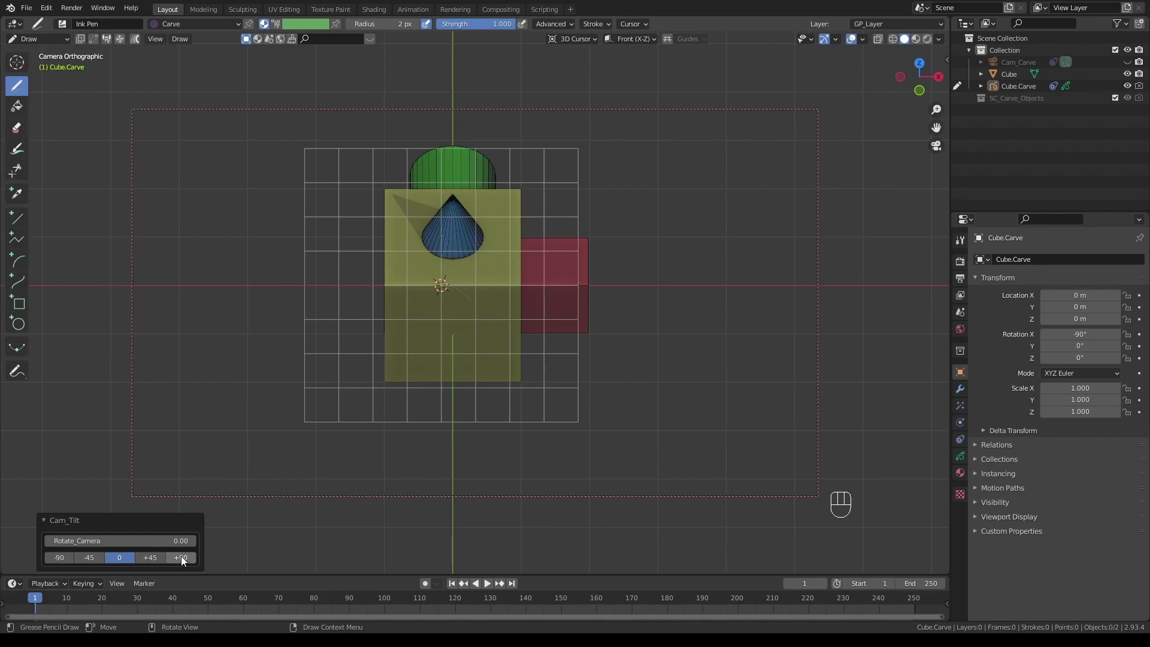
pyautogui.click(60, 557)
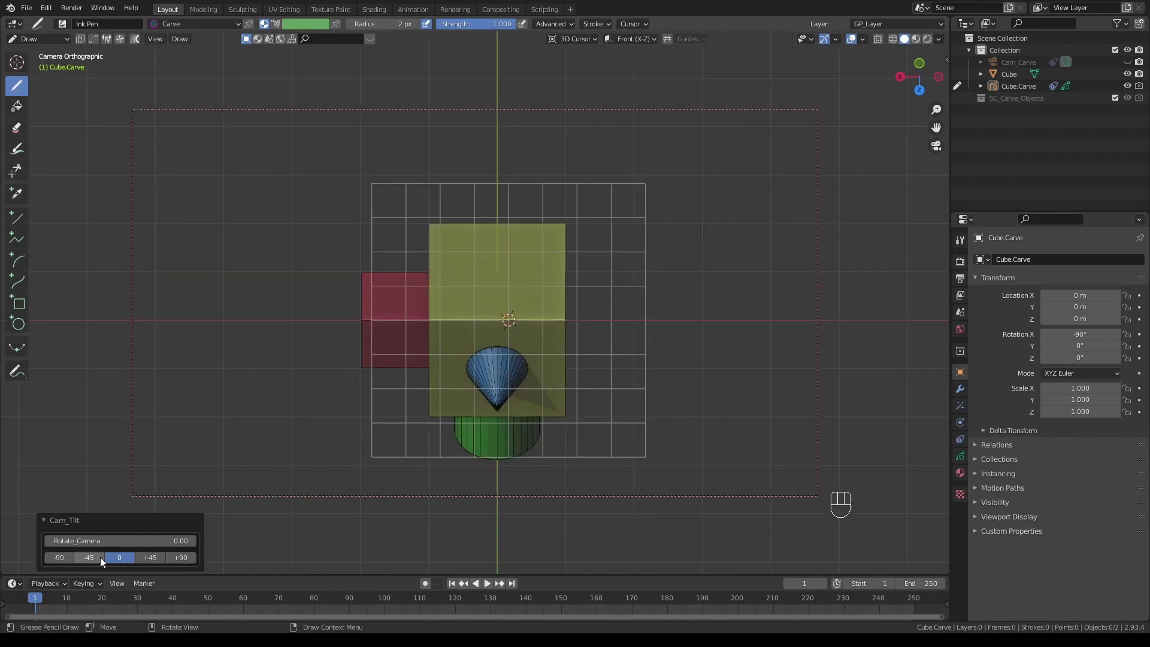
pyautogui.moveTo(134, 542); pyautogui.dragTo(191, 542)
pyautogui.click(119, 557)
# Draw a tall rectangular grease pencil box across the yellow cube's beveled-on edge beside the cone.
pyautogui.scroll(3, 423, 265)
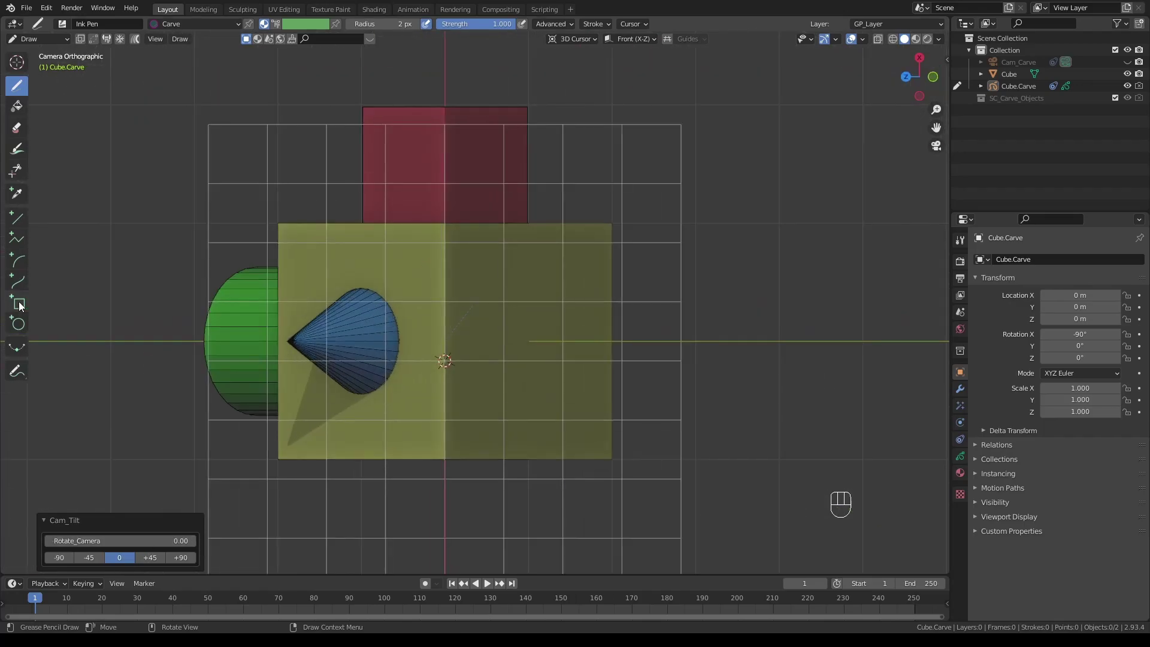
pyautogui.click(18, 302)
pyautogui.moveTo(408, 255)
pyautogui.mouseDown()
pyautogui.moveTo(470, 405)
pyautogui.moveTo(485, 412)
pyautogui.mouseUp()
pyautogui.press('Return')
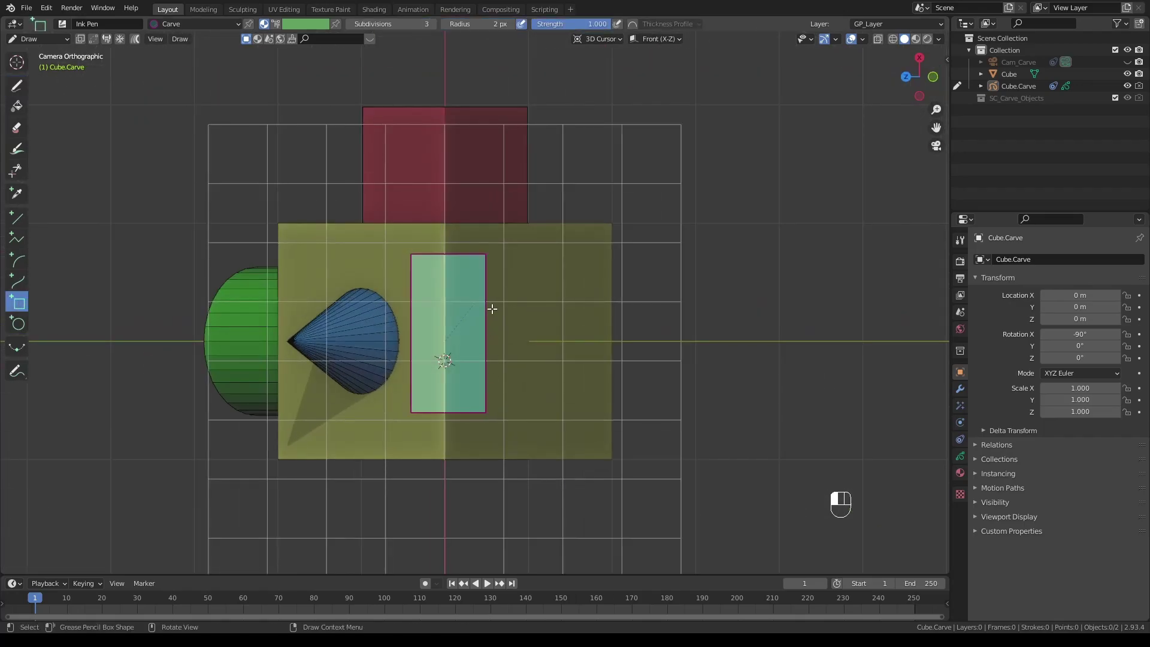
# Carve the drawn box out of the yellow cube's top edge in REMOVE mode and set its extrusion to 0.336.
pyautogui.scroll(1, 539, 313)
pyautogui.moveTo(532, 321)
pyautogui.keyDown('shift'); pyautogui.mouseDown(button='middle')
pyautogui.moveTo(539, 313)
pyautogui.moveTo(531, 322)
pyautogui.mouseUp(button='middle'); pyautogui.keyUp('shift')
pyautogui.click(63, 189)
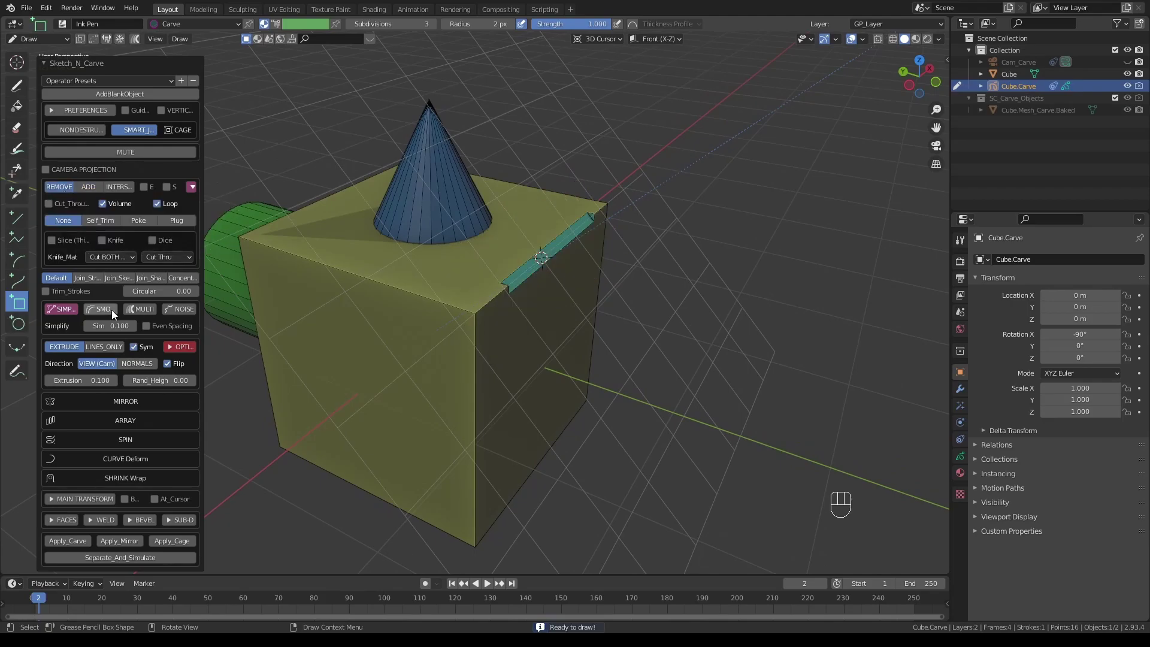
pyautogui.moveTo(96, 380); pyautogui.dragTo(223, 380)
pyautogui.moveTo(527, 239); pyautogui.dragTo(462, 277, button='middle')
pyautogui.press('k')
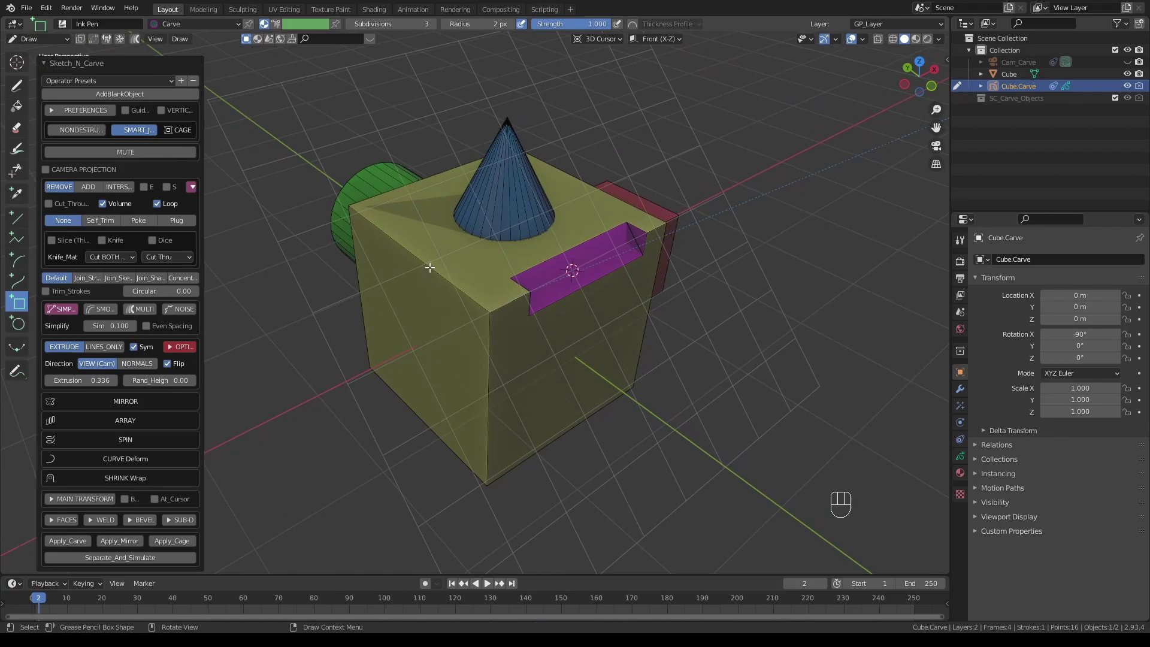
# Place the 3D cursor on the cube's other front top edge, align the camera with Align_Cam_To_Edge_Front and look through it.
pyautogui.keyDown('shift'); pyautogui.rightClick(430, 268); pyautogui.keyUp('shift')
pyautogui.press('alt+KP_Divide')
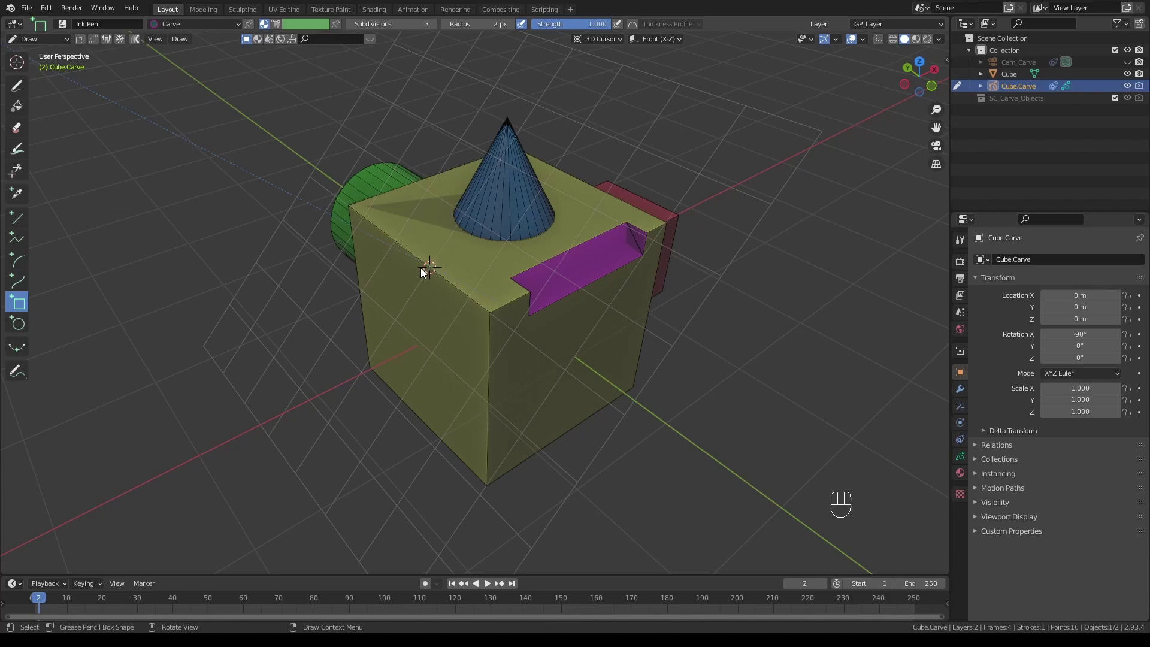
pyautogui.keyDown('alt'); pyautogui.rightClick(430, 267); pyautogui.keyUp('alt')
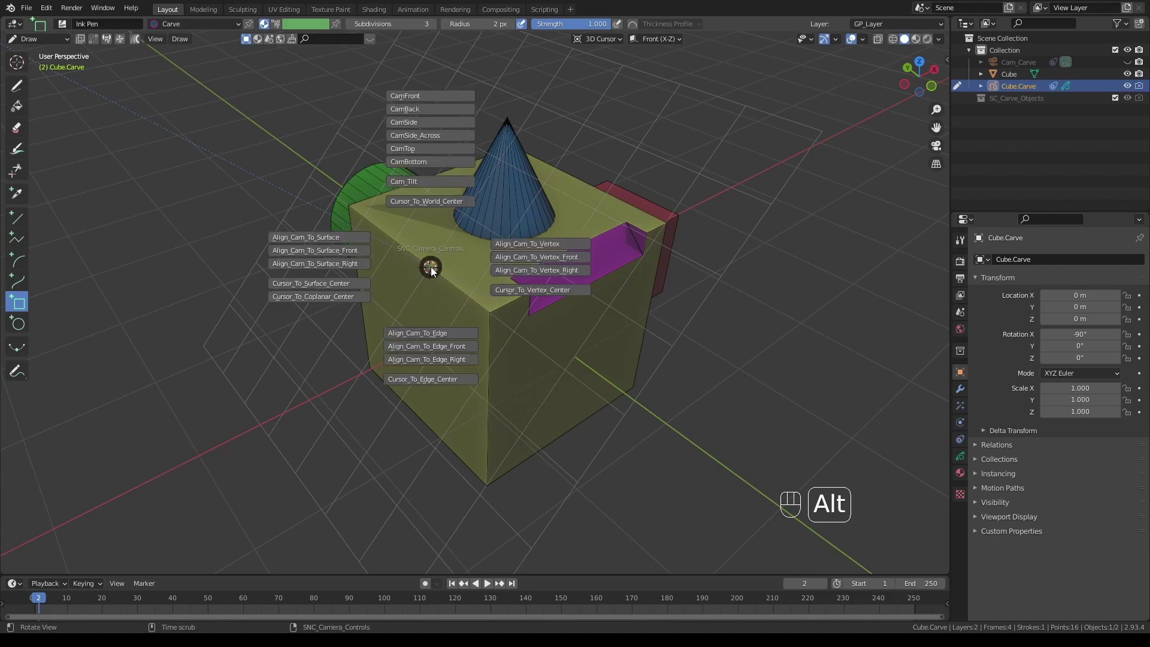
pyautogui.click(439, 345)
pyautogui.moveTo(457, 309); pyautogui.dragTo(529, 352, button='middle')
pyautogui.press('KP_0')
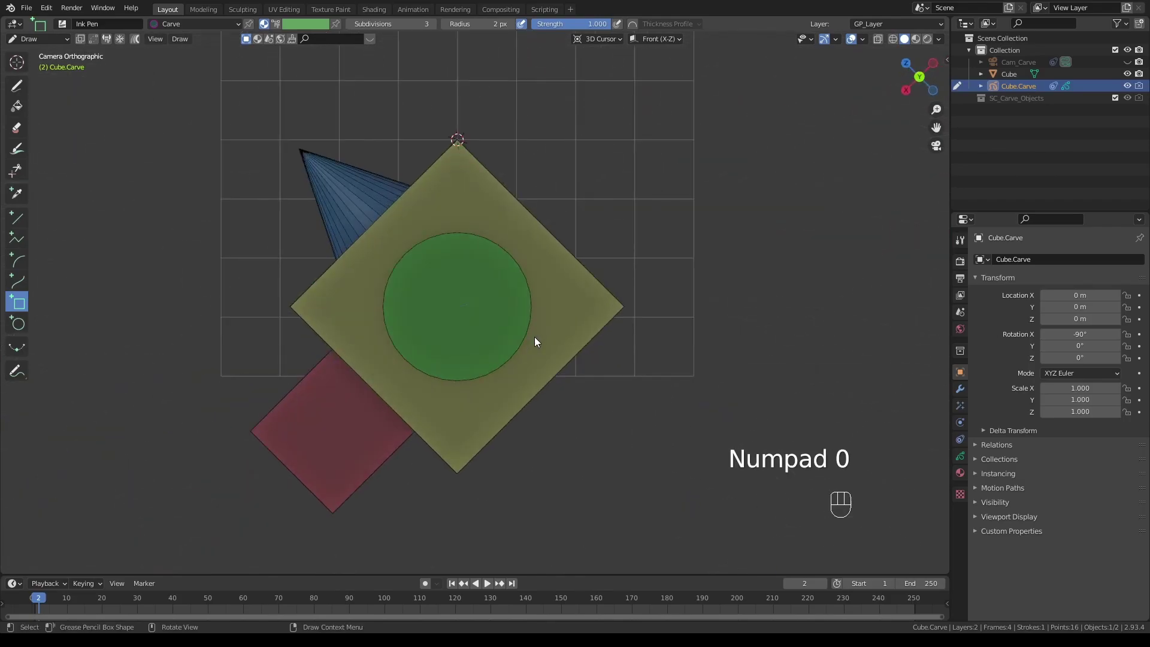
# Draw a rectangle over the edge's peak at the 3D cursor and carve it out with an extrusion of 0.722.
pyautogui.scroll(1, 452, 177)
pyautogui.scroll(-2, 427, 141)
pyautogui.keyDown('shift'); pyautogui.moveTo(420, 133); pyautogui.dragTo(421, 162, button='middle'); pyautogui.keyUp('shift')
pyautogui.moveTo(414, 157)
pyautogui.mouseDown()
pyautogui.moveTo(503, 236)
pyautogui.moveTo(505, 215)
pyautogui.moveTo(507, 224)
pyautogui.mouseUp()
pyautogui.press('Return')
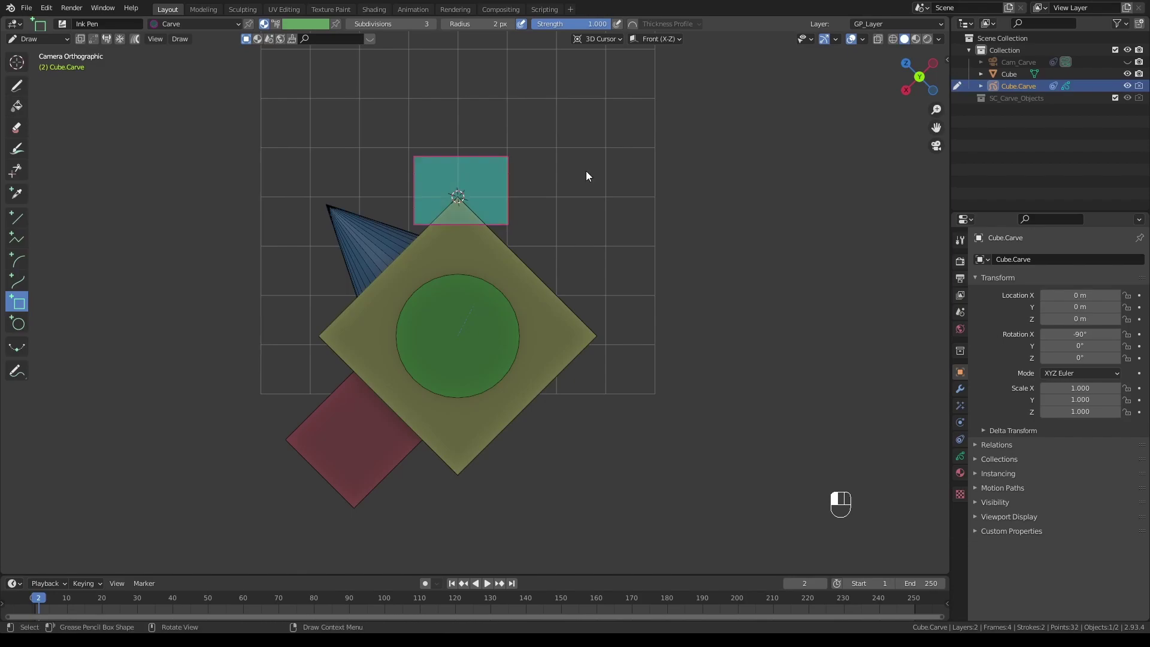
pyautogui.press('k')
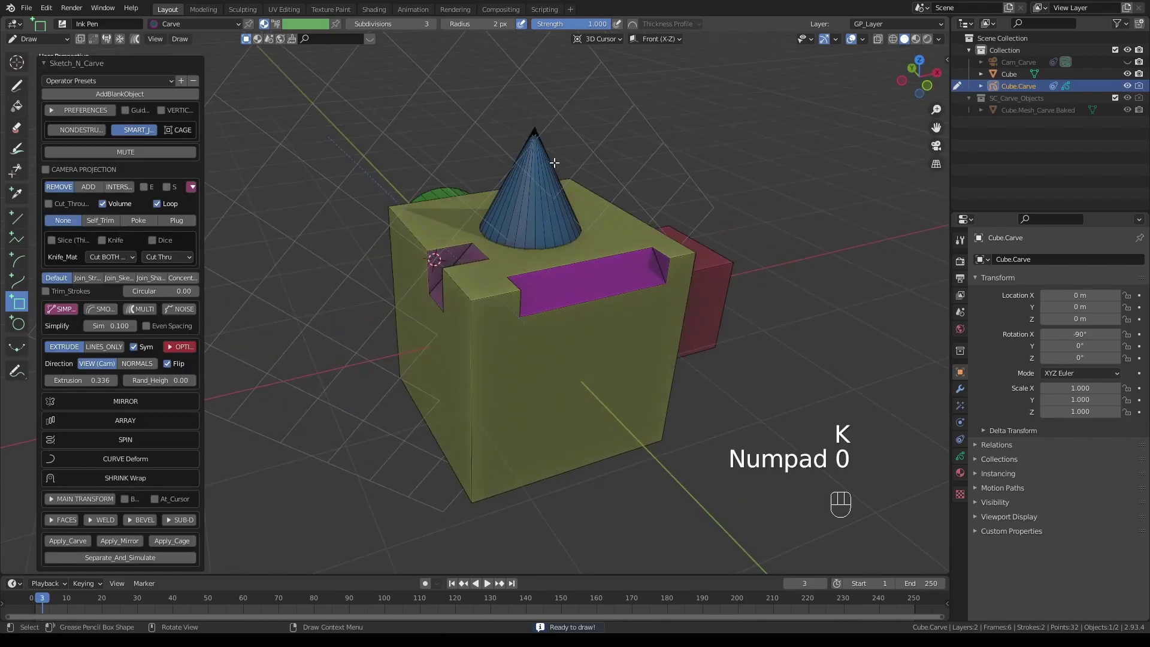
pyautogui.moveTo(457, 217); pyautogui.dragTo(282, 261, button='middle')
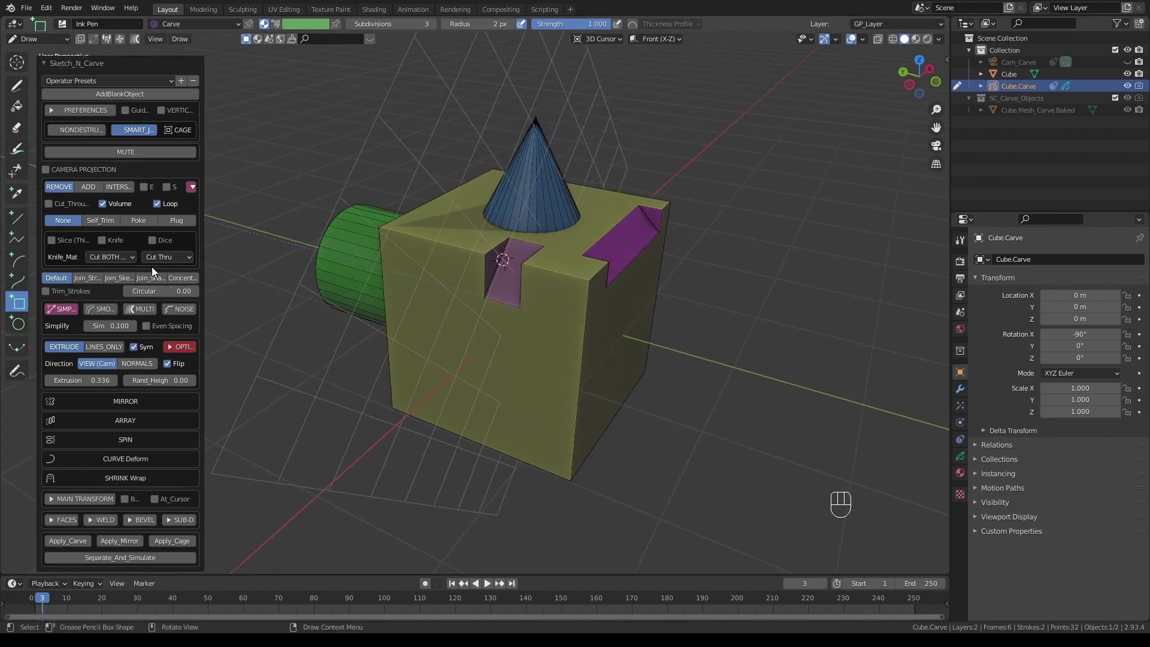
pyautogui.moveTo(99, 380); pyautogui.dragTo(316, 378)
# Place the 3D cursor on the same edge beyond the green notch, run Align_Cam_To_Edge_Right and look through the camera.
pyautogui.moveTo(317, 379); pyautogui.dragTo(591, 251, button='middle')
pyautogui.keyDown('shift'); pyautogui.rightClick(484, 258); pyautogui.keyUp('shift')
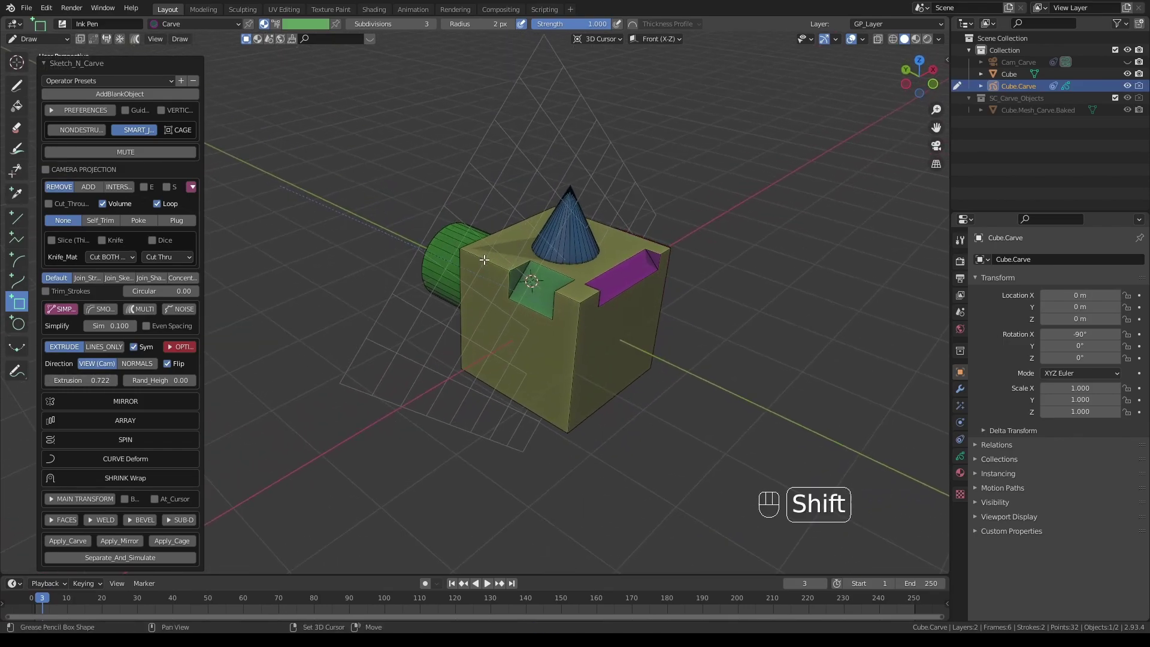
pyautogui.moveTo(492, 257); pyautogui.dragTo(479, 258, button='middle')
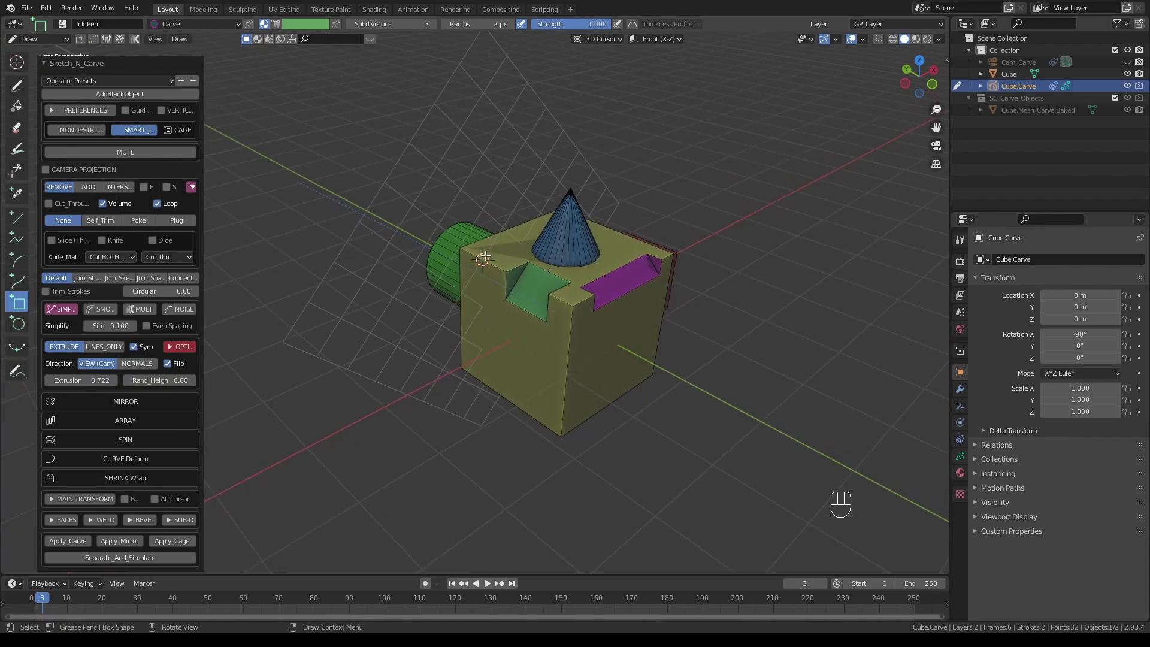
pyautogui.keyDown('alt'); pyautogui.rightClick(487, 258); pyautogui.keyUp('alt')
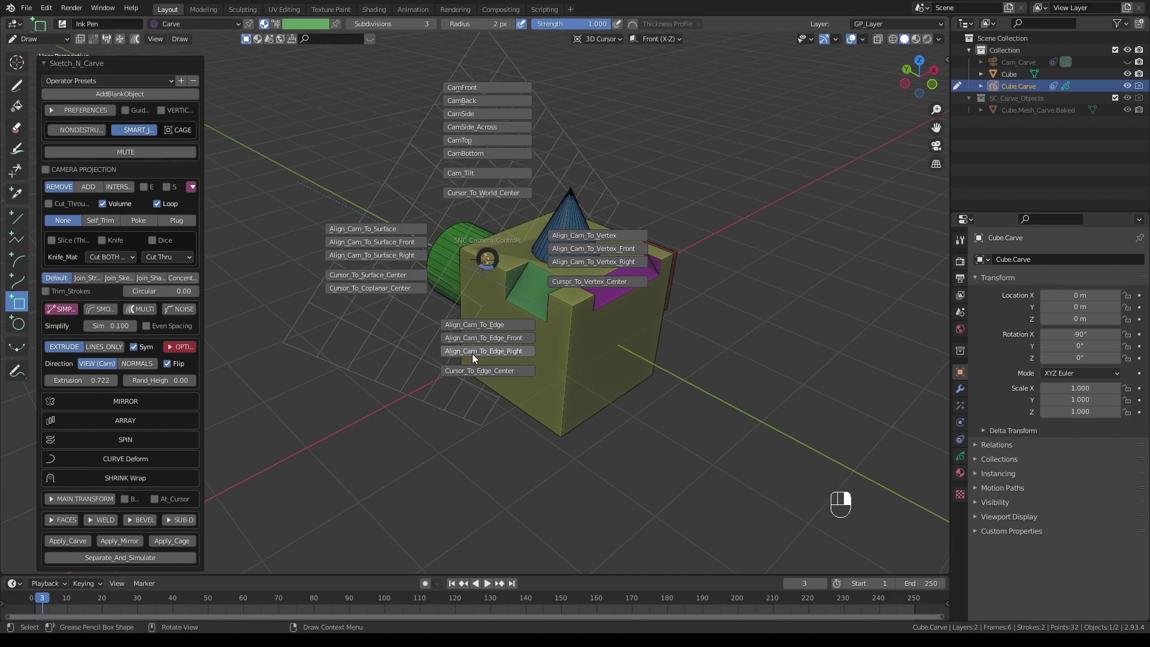
pyautogui.click(488, 351)
pyautogui.moveTo(553, 303); pyautogui.dragTo(508, 331, button='middle')
pyautogui.scroll(1, 490, 324)
pyautogui.press('KP_0')
# Draw a rectangle across the cube's top edge around the 3D cursor and carve it out beside the existing notch.
pyautogui.scroll(2, 492, 299)
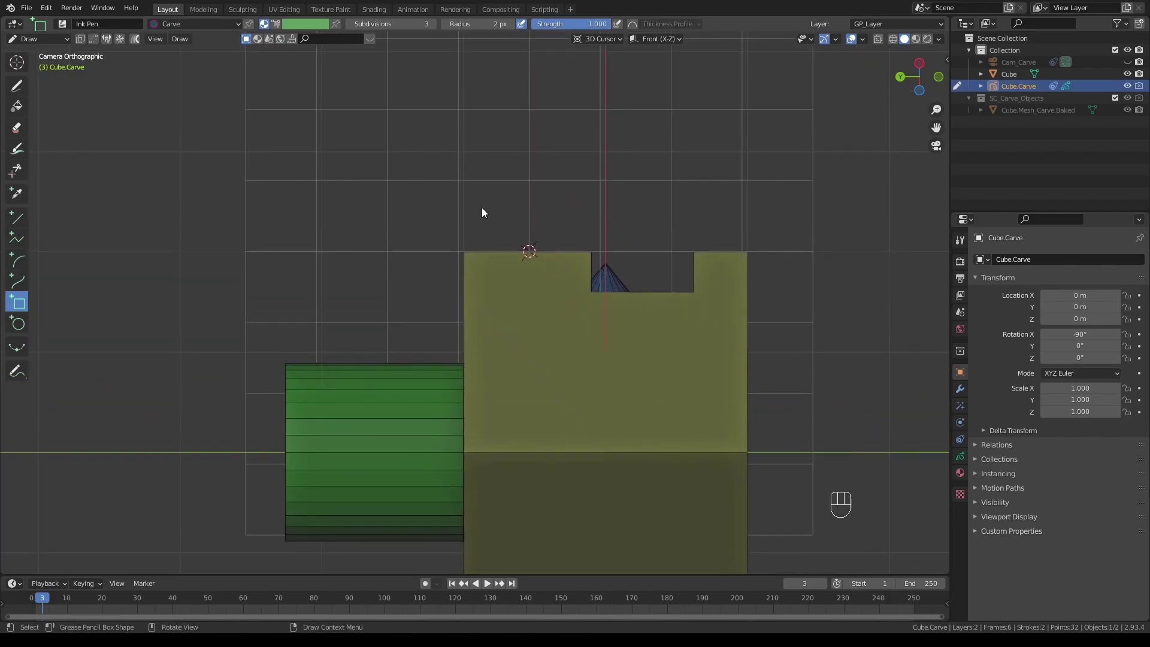
pyautogui.moveTo(480, 207); pyautogui.dragTo(577, 278)
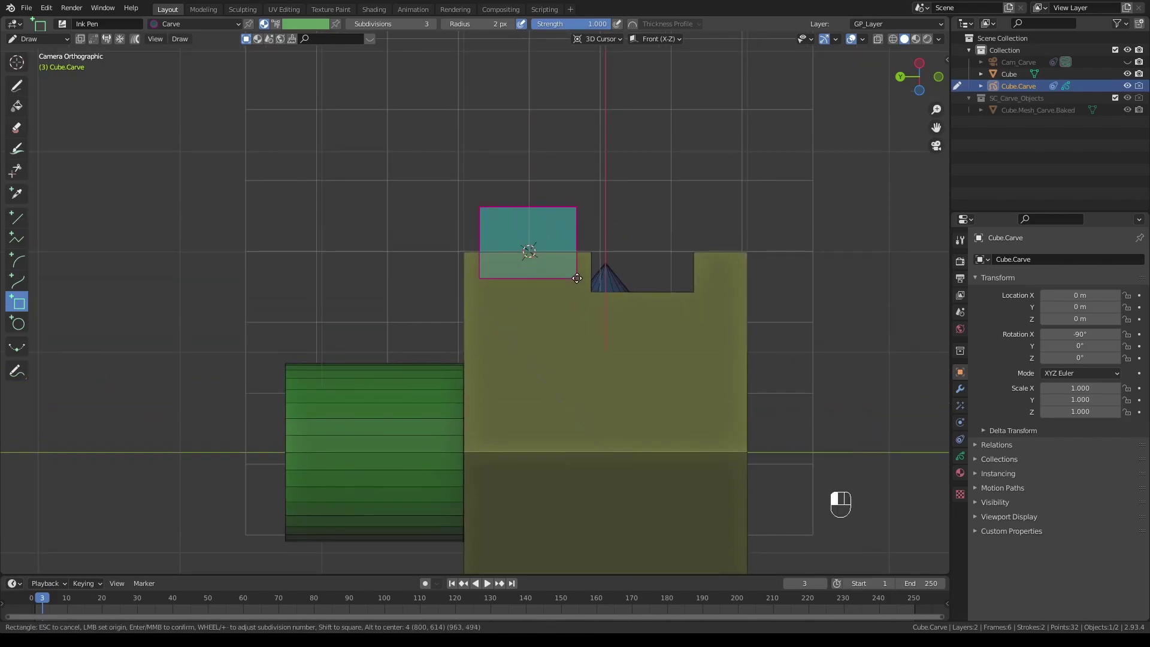
pyautogui.middleClick(529, 190)
pyautogui.press('k')
pyautogui.press('KP_0')
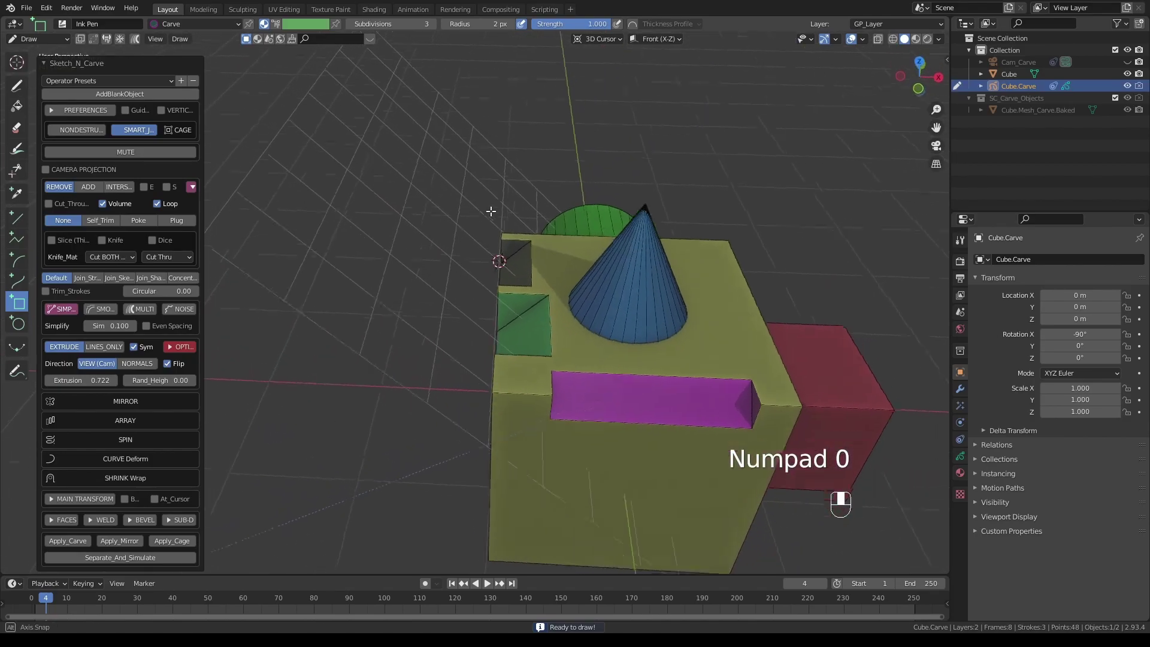
pyautogui.moveTo(490, 211); pyautogui.dragTo(514, 216, button='middle')
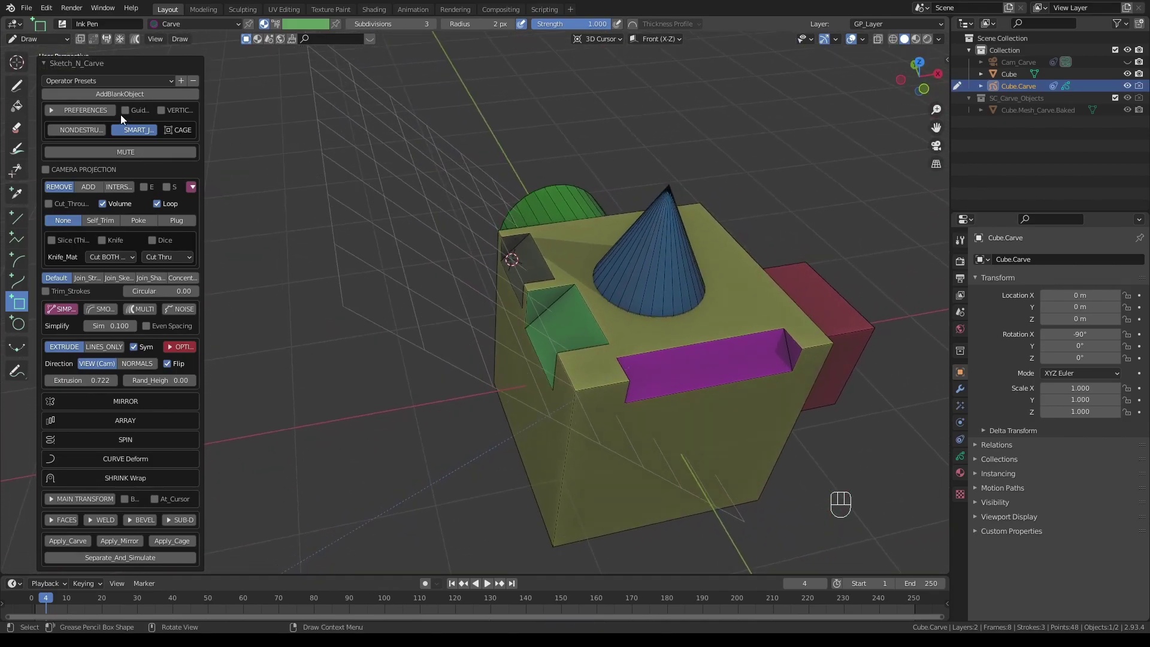
# Place the 3D cursor near the cube's top corner between the red cube and green cylinder and align the camera to that vertex.
pyautogui.moveTo(635, 239)
pyautogui.keyDown('shift'); pyautogui.mouseDown(button='middle')
pyautogui.moveTo(494, 232)
pyautogui.moveTo(515, 246)
pyautogui.moveTo(473, 243)
pyautogui.moveTo(539, 262)
pyautogui.mouseUp(button='middle'); pyautogui.keyUp('shift')
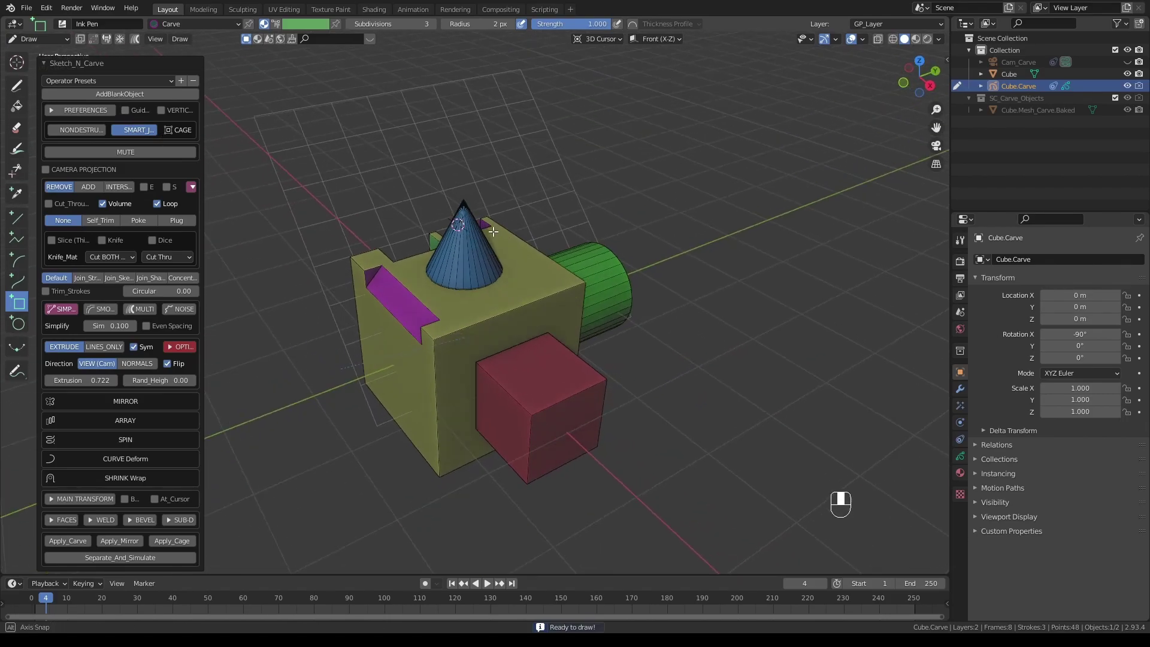
pyautogui.keyDown('shift'); pyautogui.rightClick(469, 266); pyautogui.keyUp('shift')
pyautogui.rightClick(506, 265)
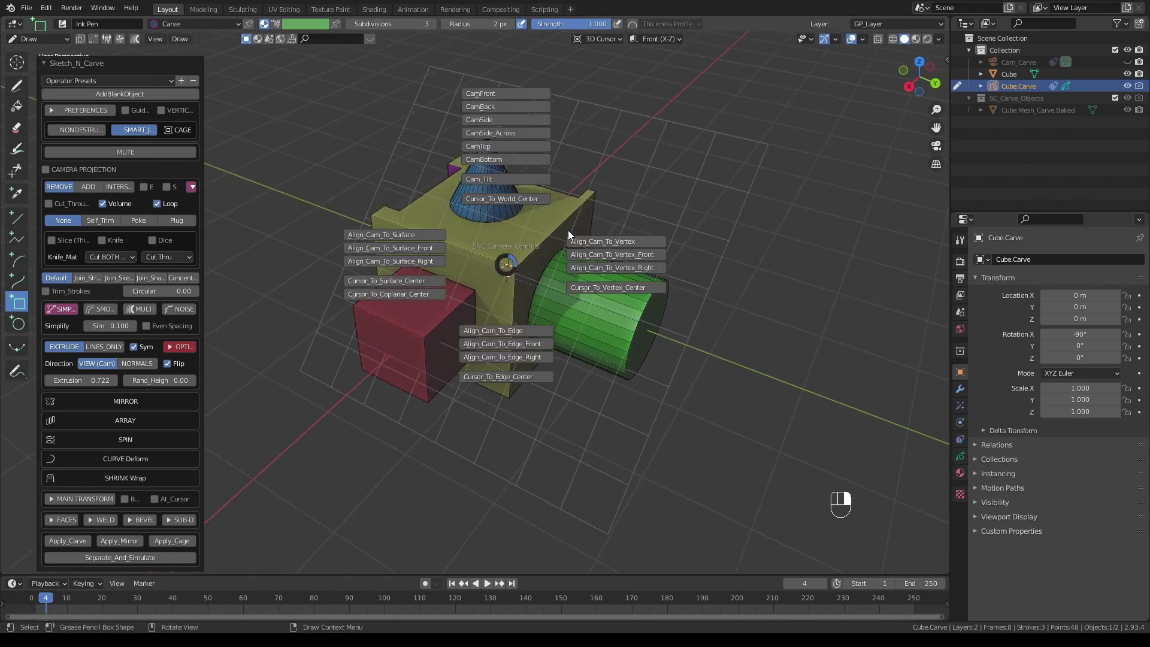
pyautogui.click(619, 240)
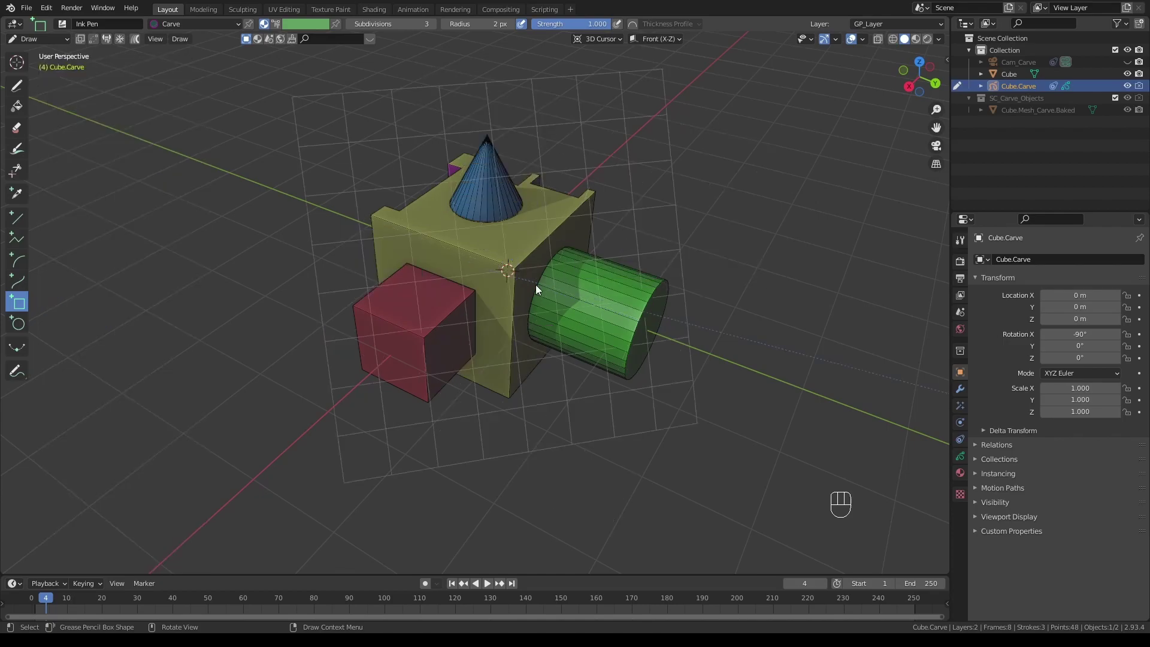
# Snap the 3D cursor exactly to the corner with Cursor_To_Vertex_Center and look through the camera.
pyautogui.press('alt+KP_Decimal')
pyautogui.moveTo(538, 265); pyautogui.dragTo(581, 265, button='middle')
pyautogui.keyDown('shift'); pyautogui.moveTo(652, 199); pyautogui.dragTo(506, 304, button='middle'); pyautogui.keyUp('shift')
pyautogui.scroll(2, 501, 304)
pyautogui.scroll(-2, 501, 304)
pyautogui.scroll(2, 495, 307)
pyautogui.scroll(-2, 495, 307)
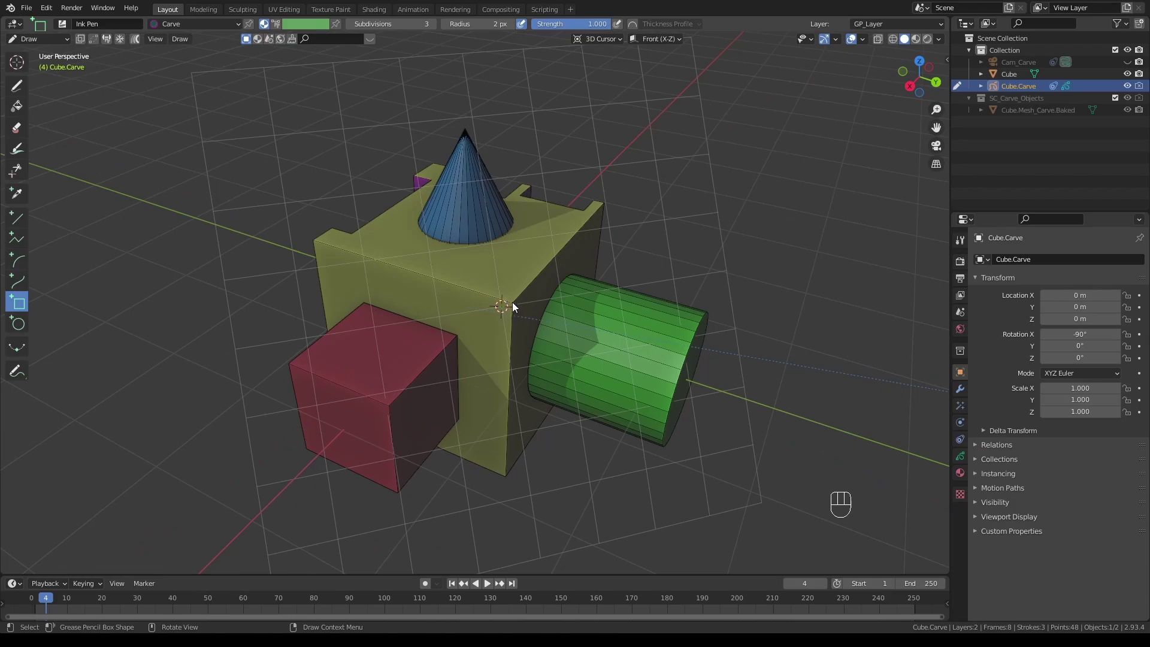
pyautogui.keyDown('alt'); pyautogui.rightClick(512, 302); pyautogui.keyUp('alt')
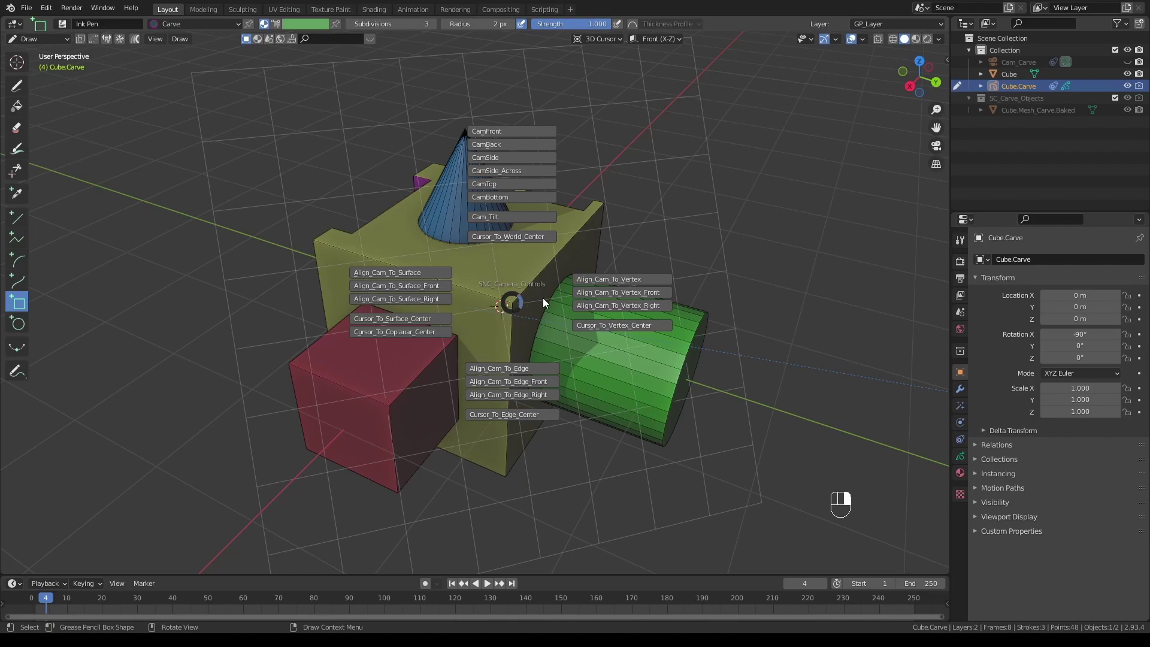
pyautogui.click(624, 324)
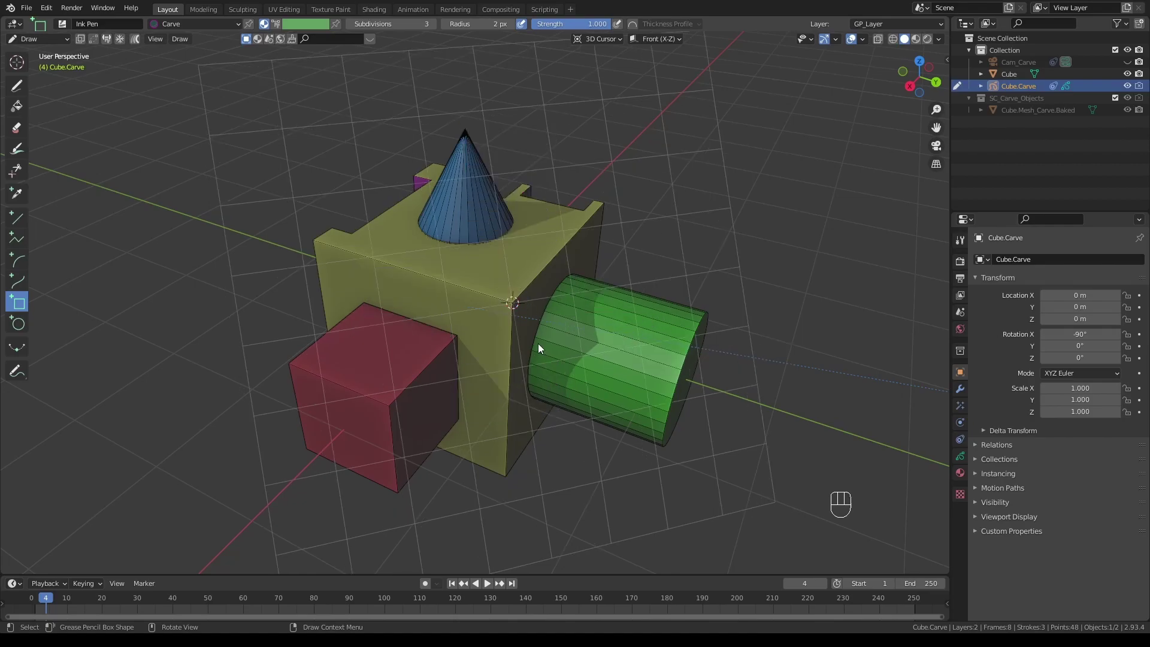
pyautogui.press('KP_0')
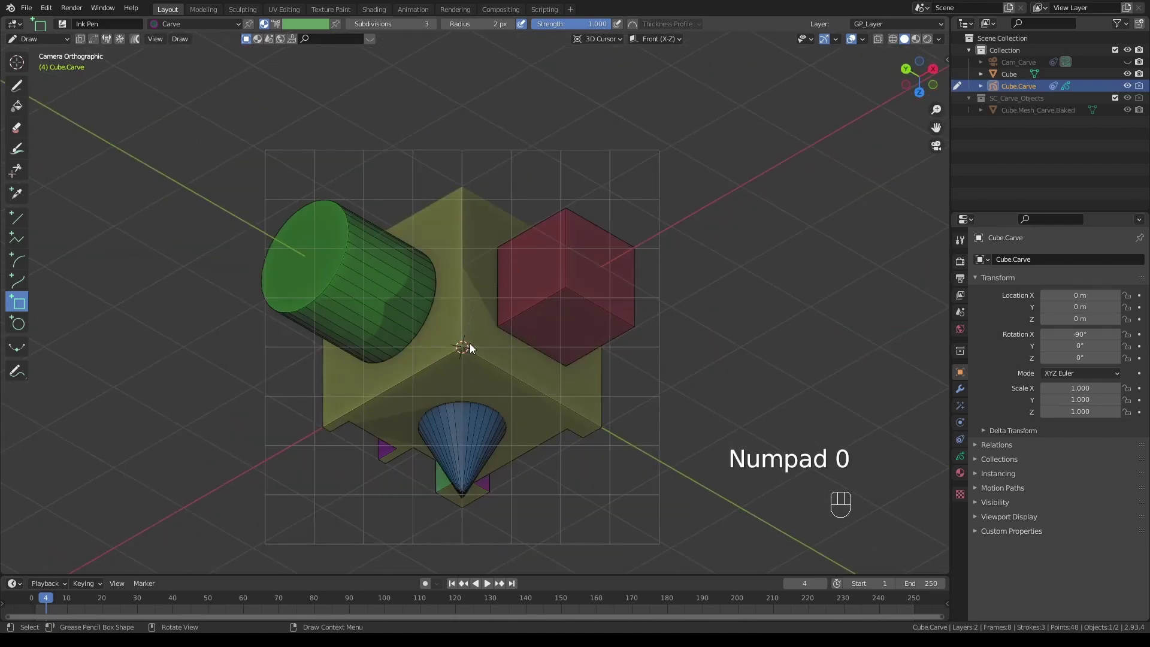
# Draw a rectangle over the corner vertex and carve the corner off with an extrusion of 0.388.
pyautogui.moveTo(419, 318); pyautogui.dragTo(504, 385)
pyautogui.click(458, 300)
pyautogui.press('k')
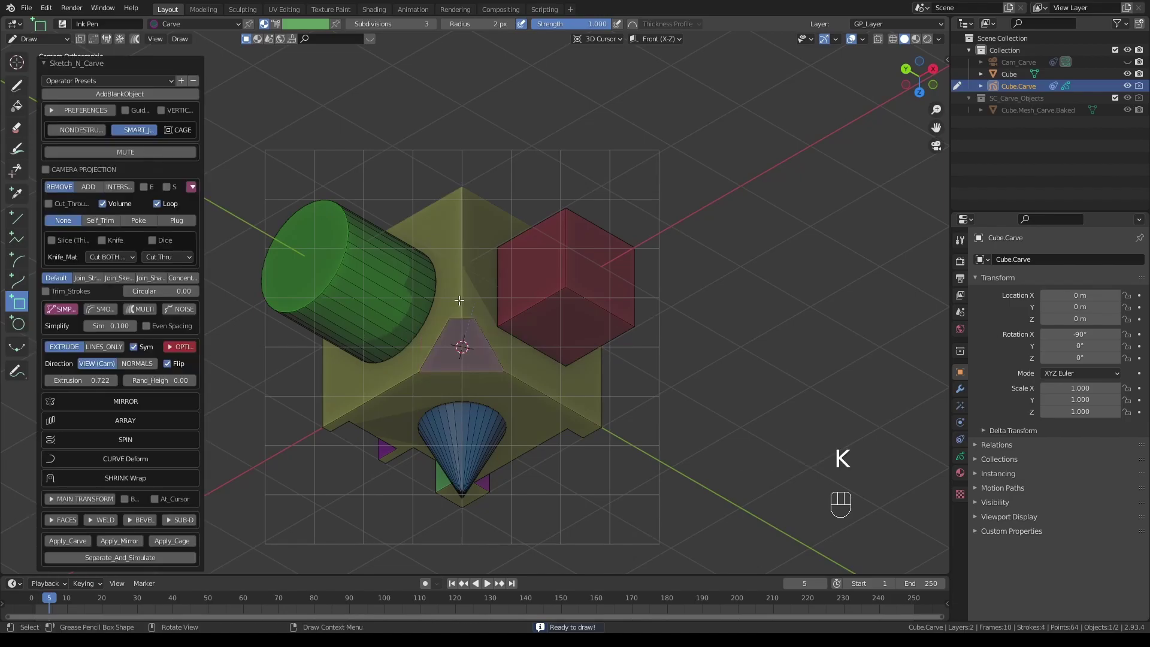
pyautogui.press('KP_0')
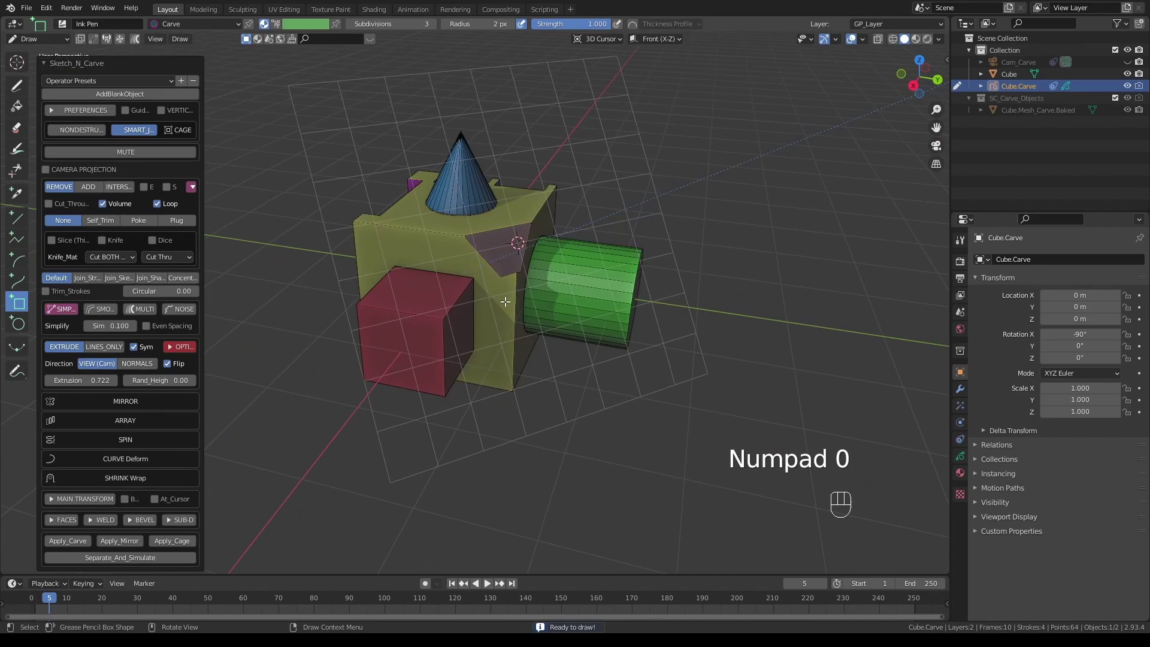
pyautogui.moveTo(509, 299); pyautogui.dragTo(521, 307, button='middle')
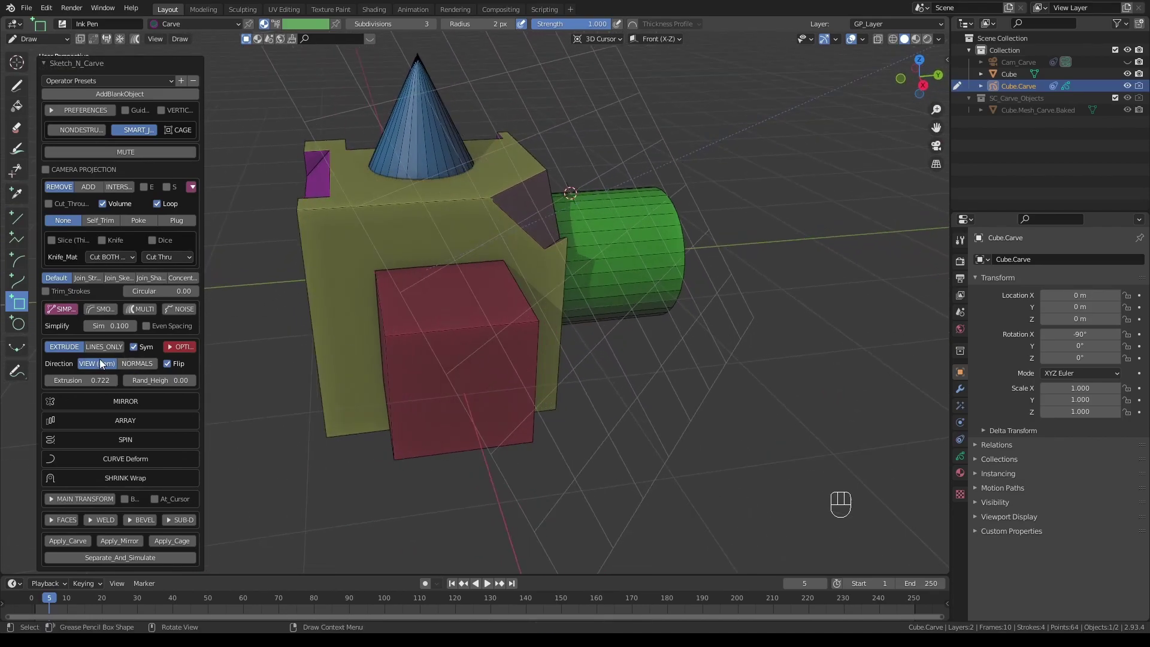
pyautogui.moveTo(99, 380); pyautogui.dragTo(1035, 378)
# Draw a small square on the purple triangular corner facet and carve it into the surface.
pyautogui.moveTo(556, 238); pyautogui.dragTo(541, 297, button='middle')
pyautogui.scroll(3, 532, 280)
pyautogui.scroll(3, 556, 286)
pyautogui.scroll(-1, 553, 298)
pyautogui.scroll(1, 541, 297)
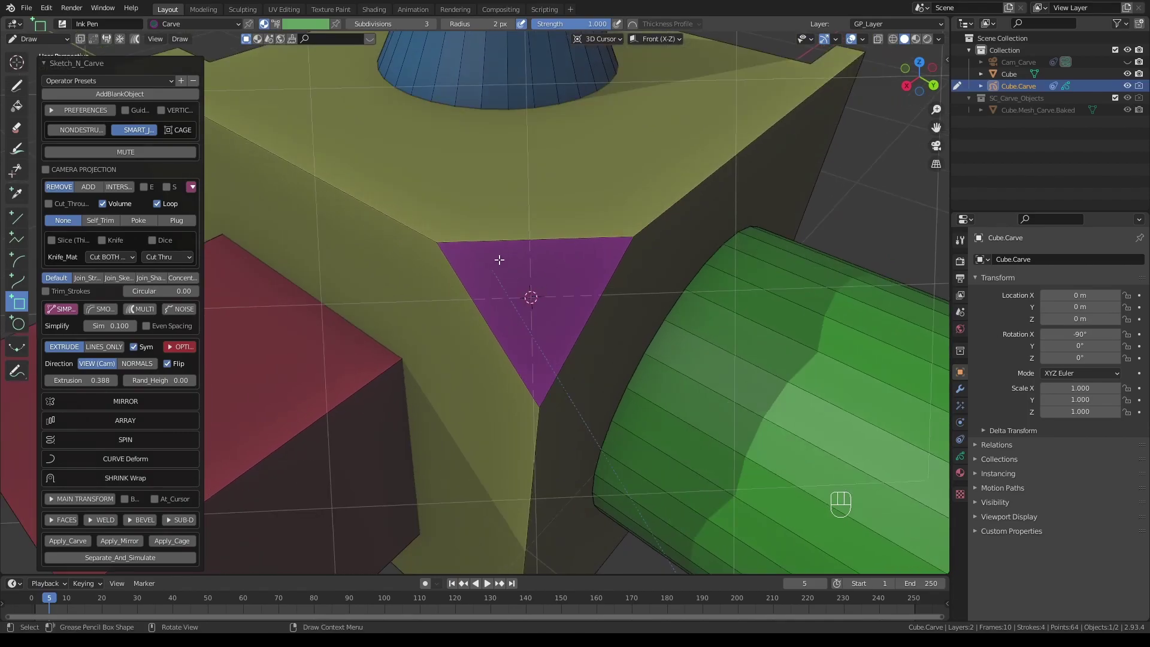
pyautogui.moveTo(498, 260); pyautogui.dragTo(562, 323)
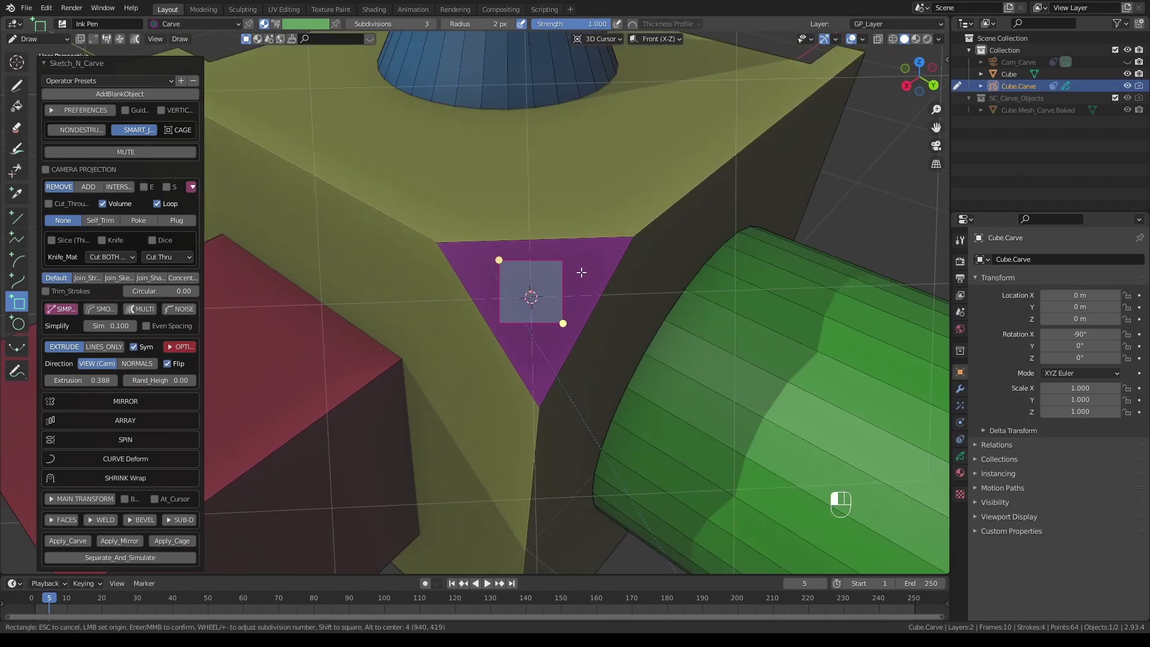
pyautogui.middleClick(578, 272)
pyautogui.press('k')
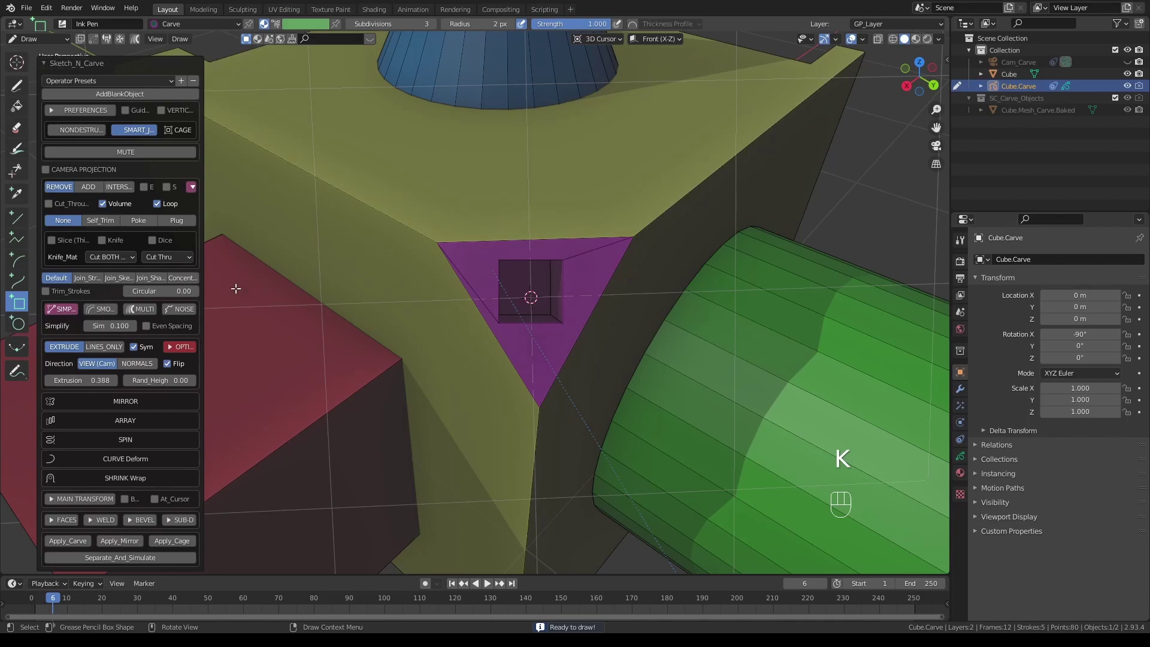
# Switch the small square carve to ADD mode and turn off its Sym and Flip options.
pyautogui.click(89, 187)
pyautogui.click(134, 346)
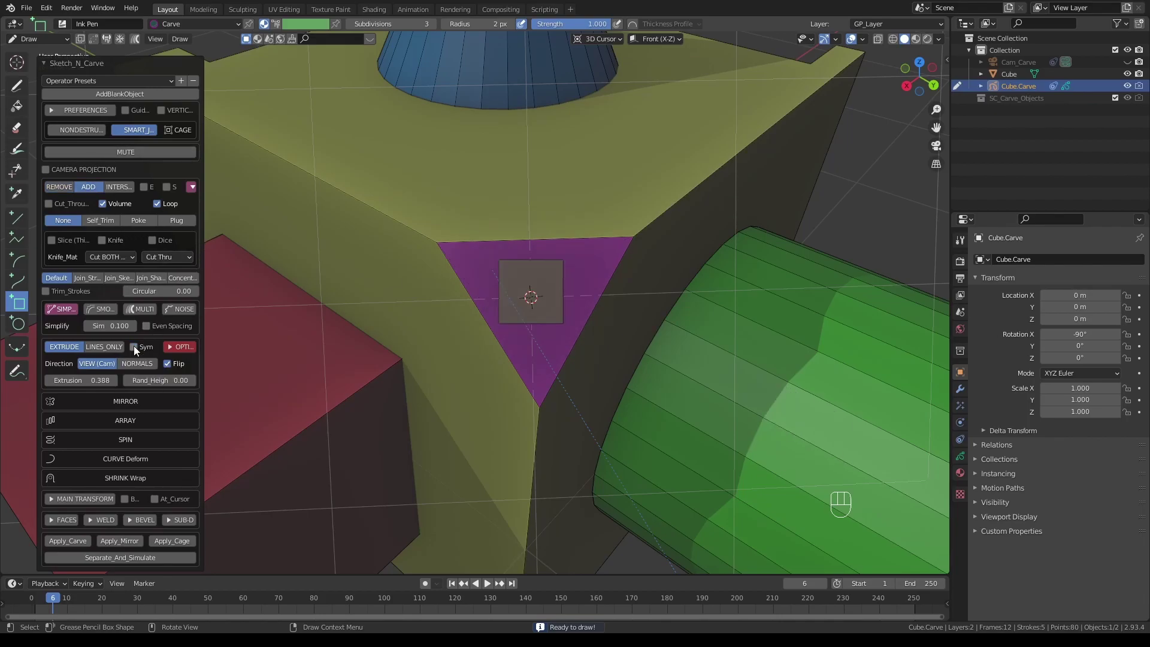
pyautogui.click(167, 362)
pyautogui.moveTo(384, 281)
pyautogui.mouseDown(button='middle')
pyautogui.moveTo(490, 256)
pyautogui.moveTo(390, 275)
pyautogui.moveTo(421, 273)
pyautogui.mouseUp(button='middle')
pyautogui.scroll(-5, 421, 272)
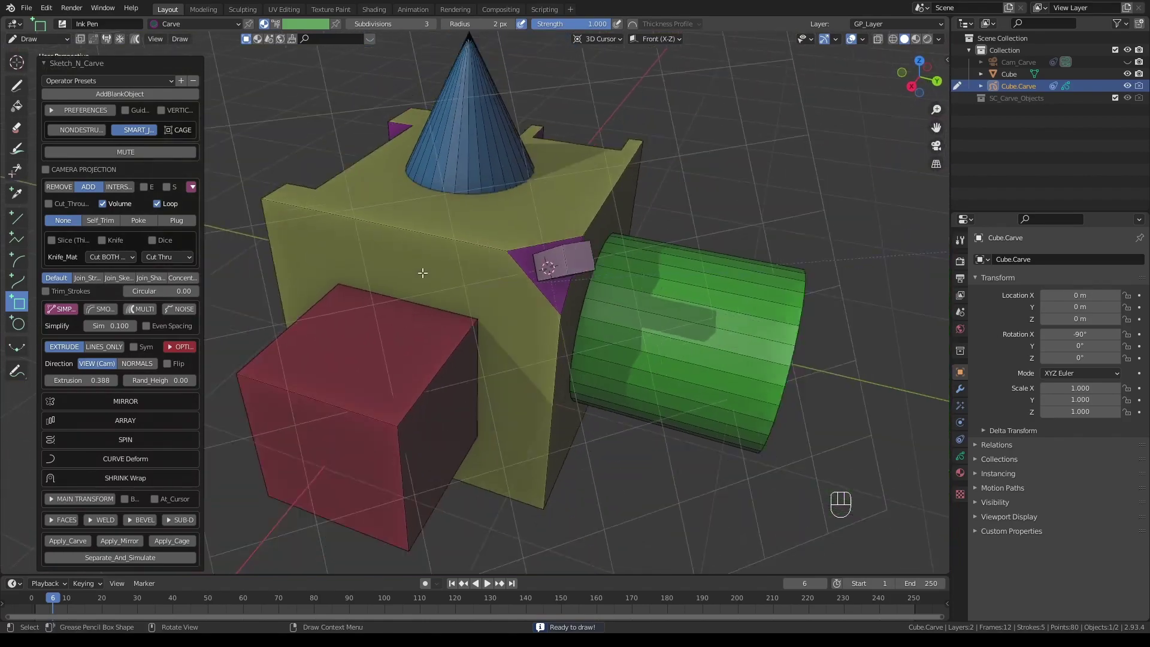
pyautogui.click(470, 264)
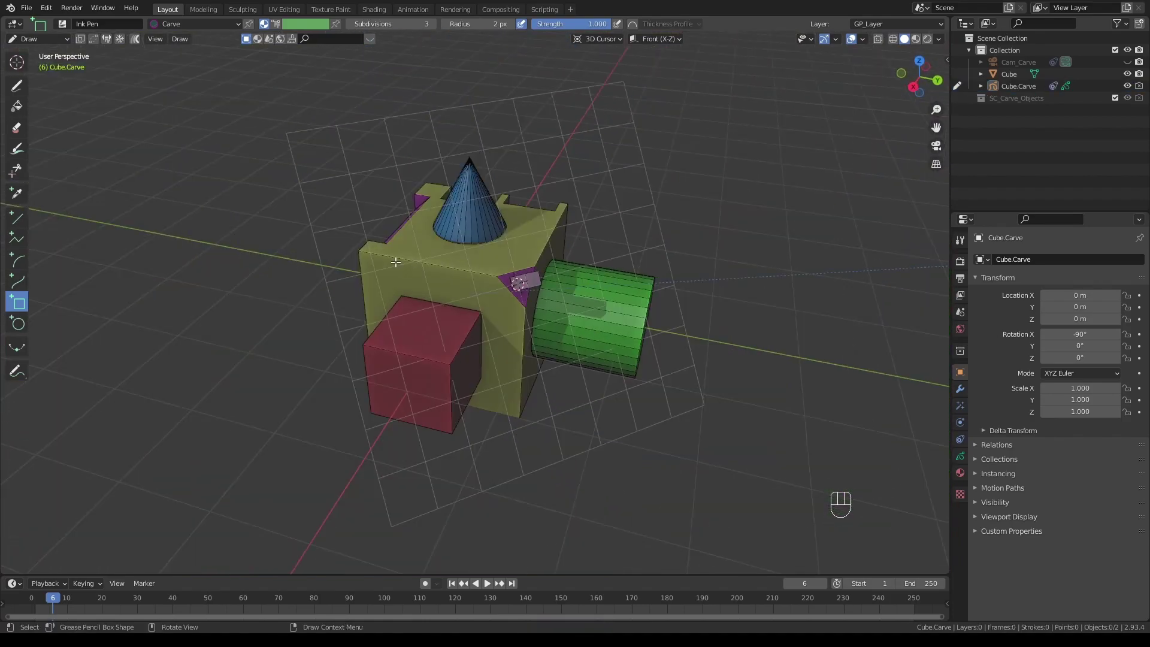
# Place the 3D cursor on the cube's top edge above the red cube and snap it to the edge's center.
pyautogui.keyDown('shift'); pyautogui.rightClick(458, 271); pyautogui.keyUp('shift')
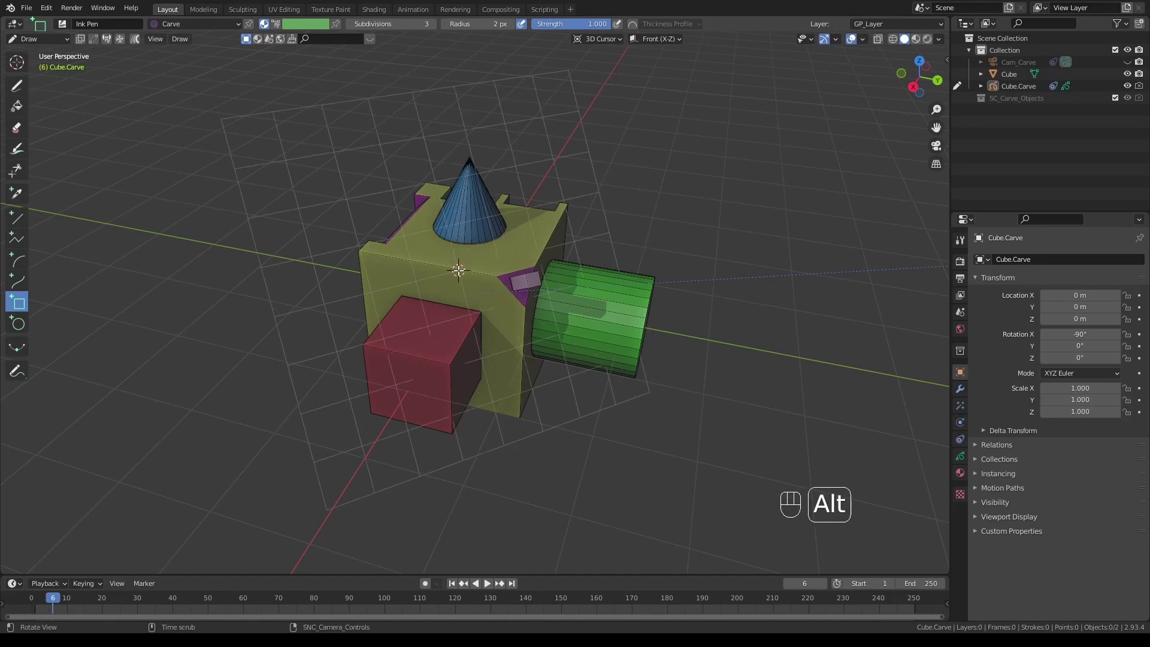
pyautogui.keyDown('alt'); pyautogui.rightClick(458, 271); pyautogui.keyUp('alt')
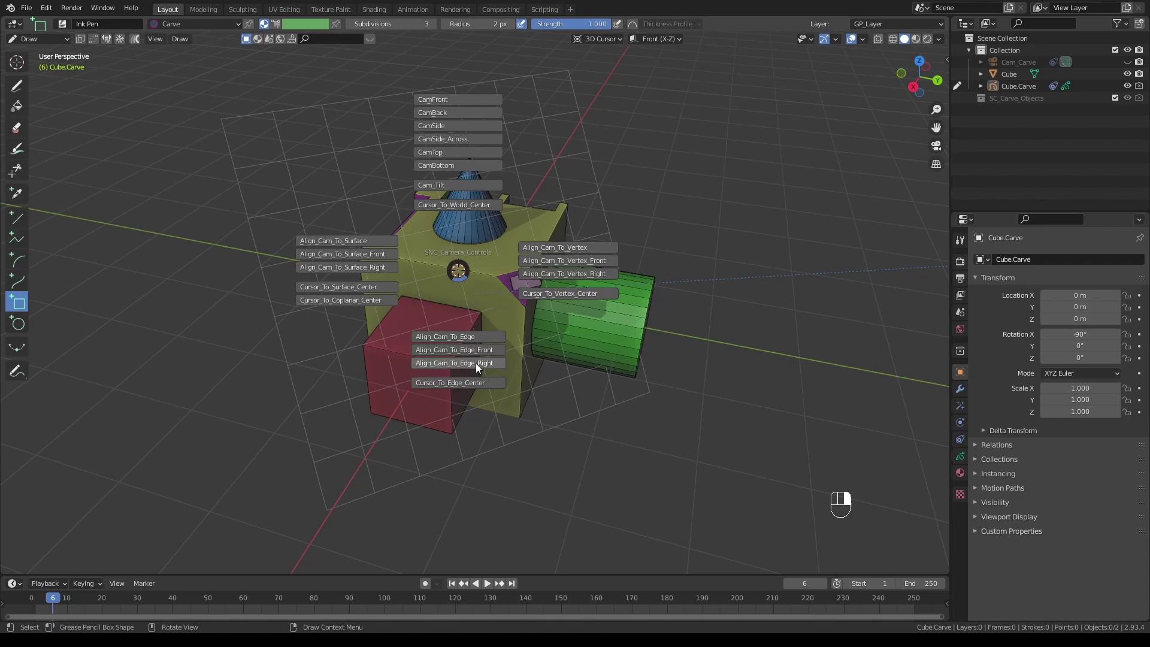
pyautogui.click(468, 380)
pyautogui.scroll(2, 440, 304)
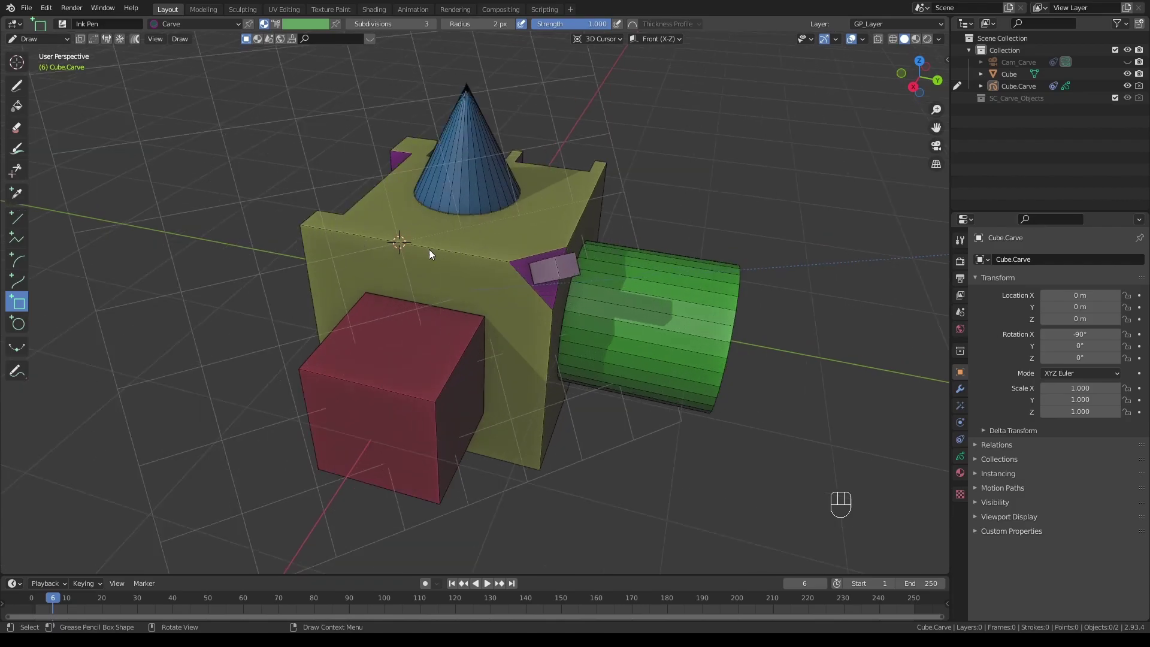
pyautogui.scroll(-1, 439, 256)
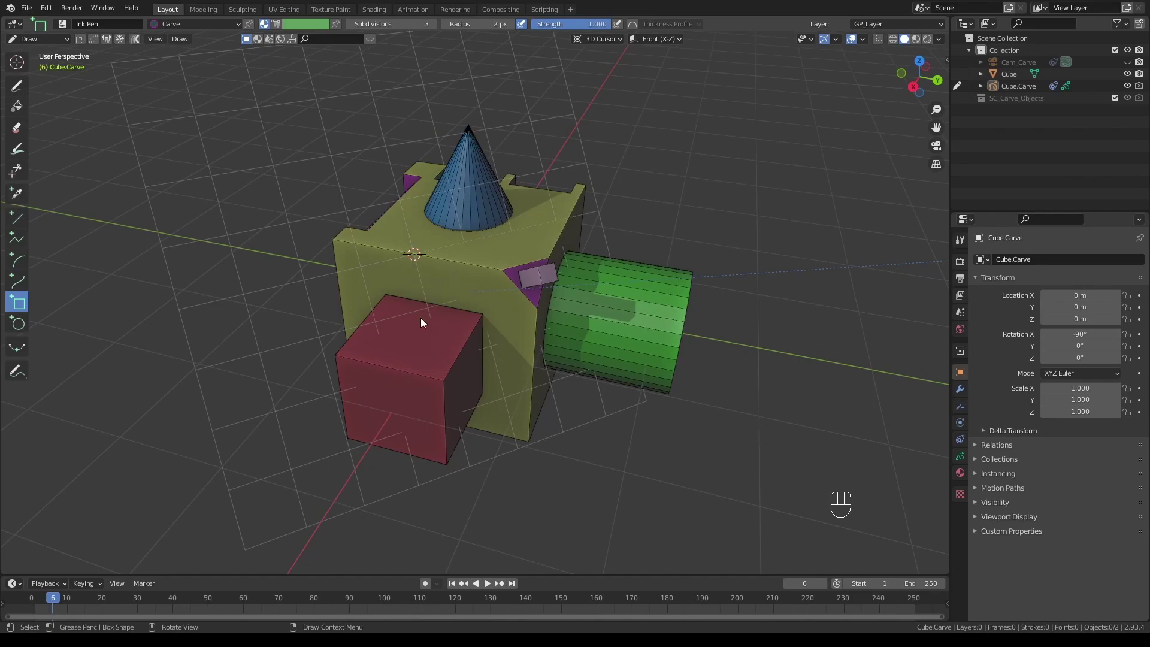
# Place the 3D cursor on the red cube's top face and snap it to that surface's center.
pyautogui.keyDown('shift'); pyautogui.rightClick(427, 350); pyautogui.keyUp('shift')
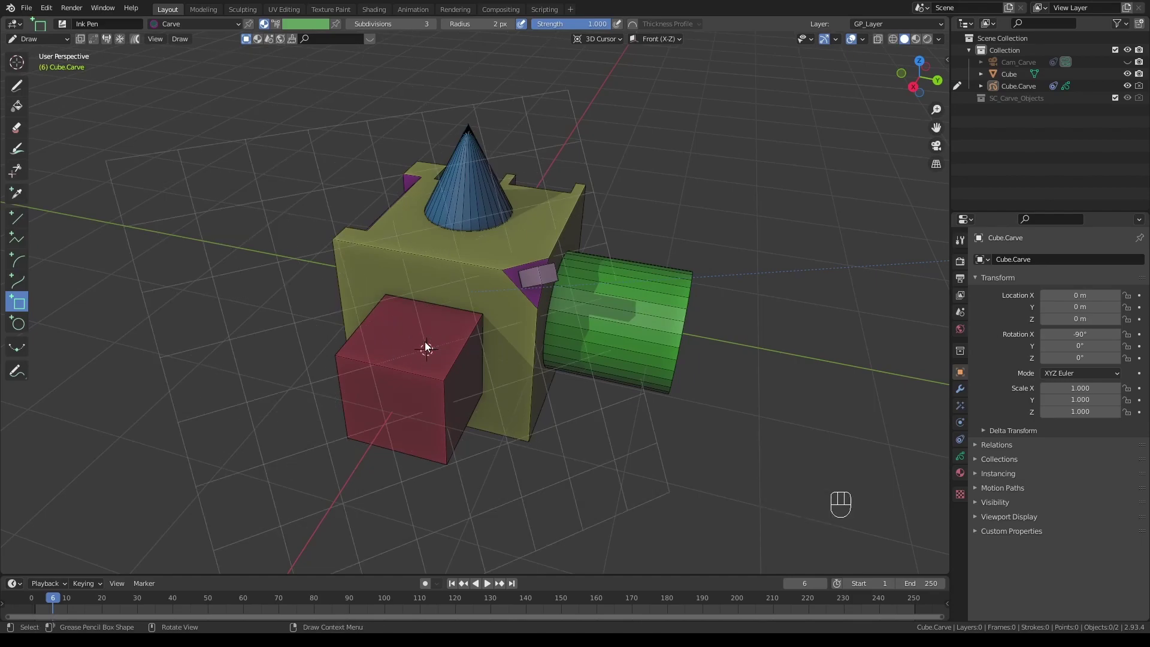
pyautogui.keyDown('alt'); pyautogui.rightClick(425, 338); pyautogui.keyUp('alt')
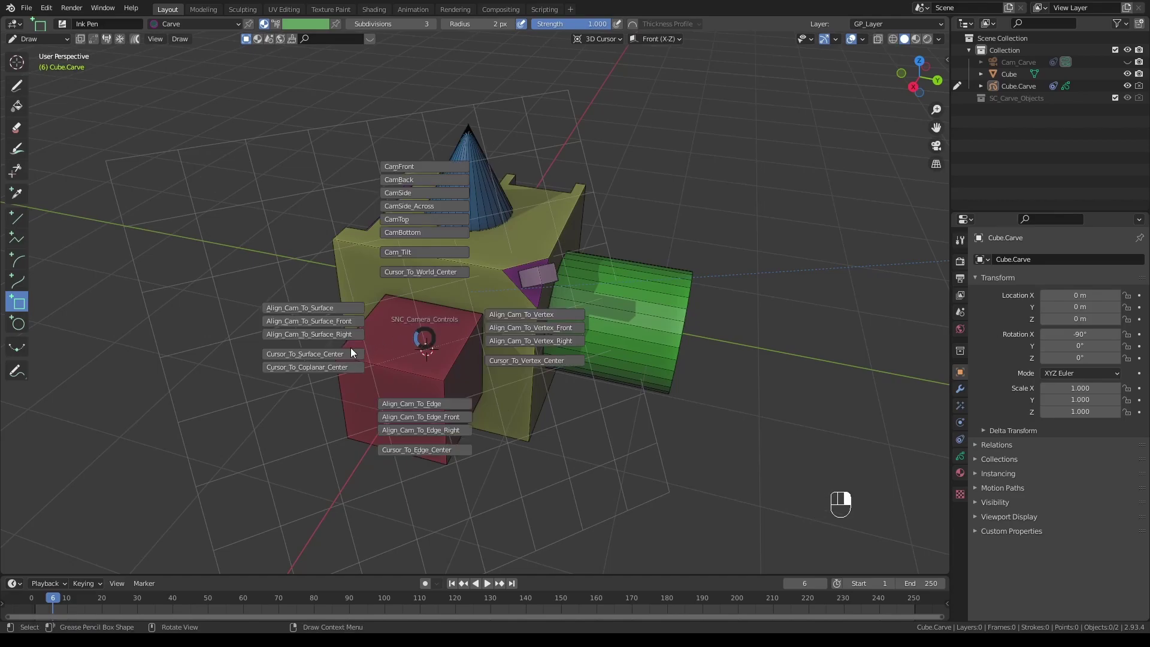
pyautogui.click(319, 353)
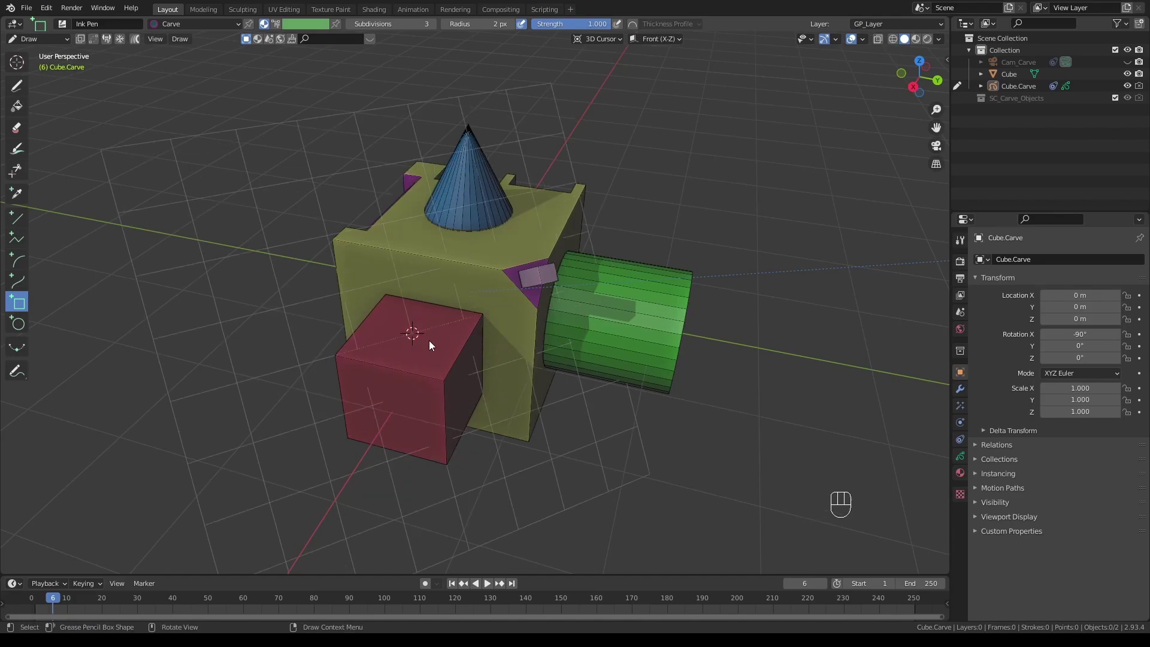
# Leave carve mode and subdivide the red cube's front face with 2 cuts, returning to Object Mode when done.
pyautogui.moveTo(428, 345)
pyautogui.mouseDown(button='middle')
pyautogui.moveTo(455, 411)
pyautogui.moveTo(436, 338)
pyautogui.mouseUp(button='middle')
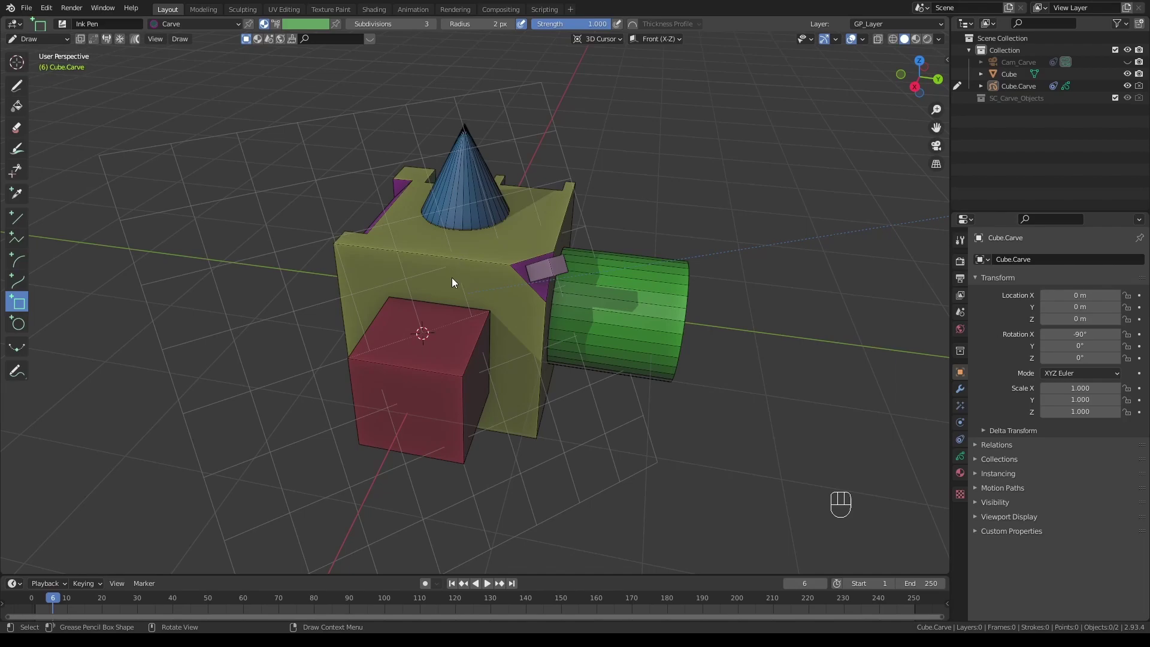
pyautogui.press('v')
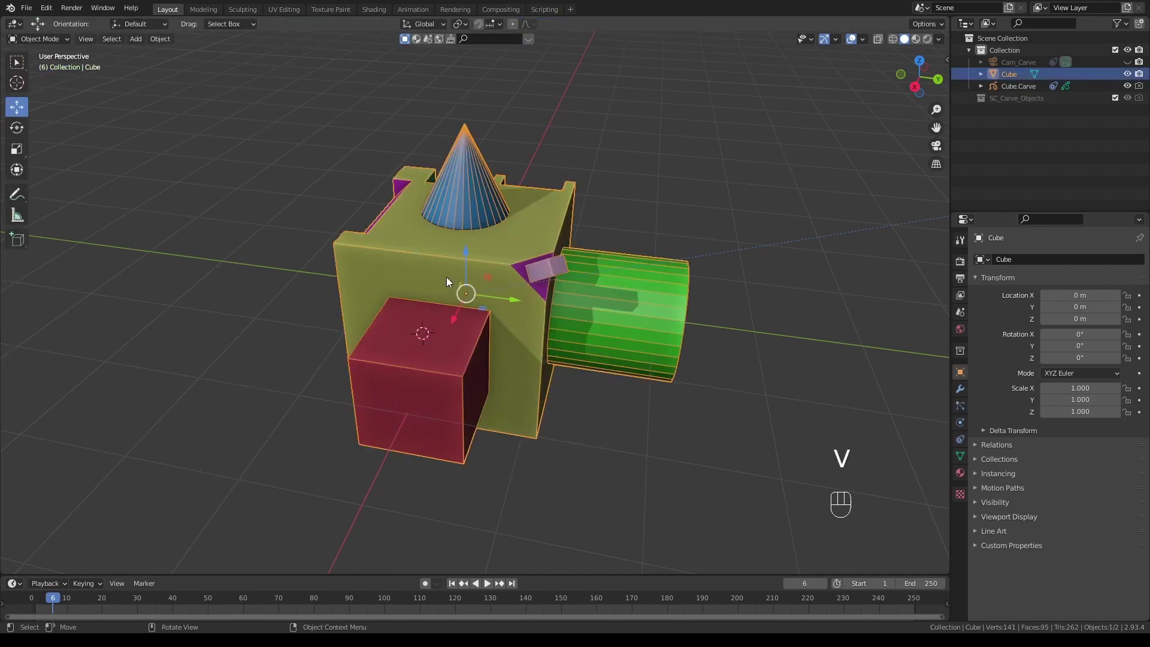
pyautogui.press('Tab')
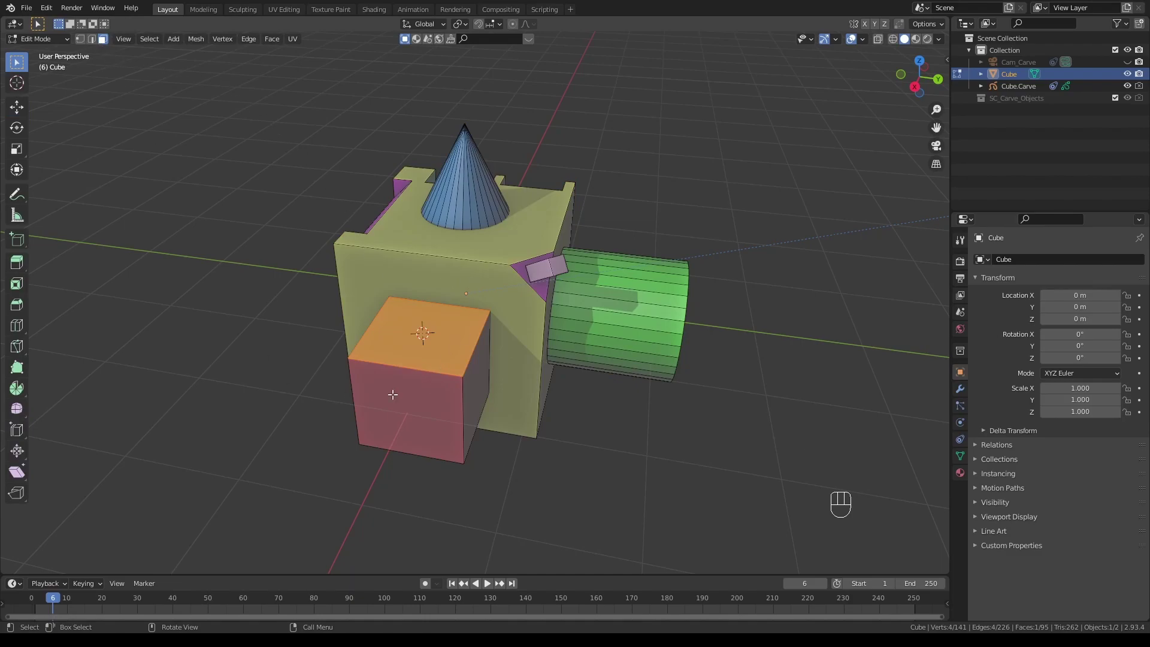
pyautogui.click(424, 393)
pyautogui.click(272, 39)
pyautogui.moveTo(242, 36)
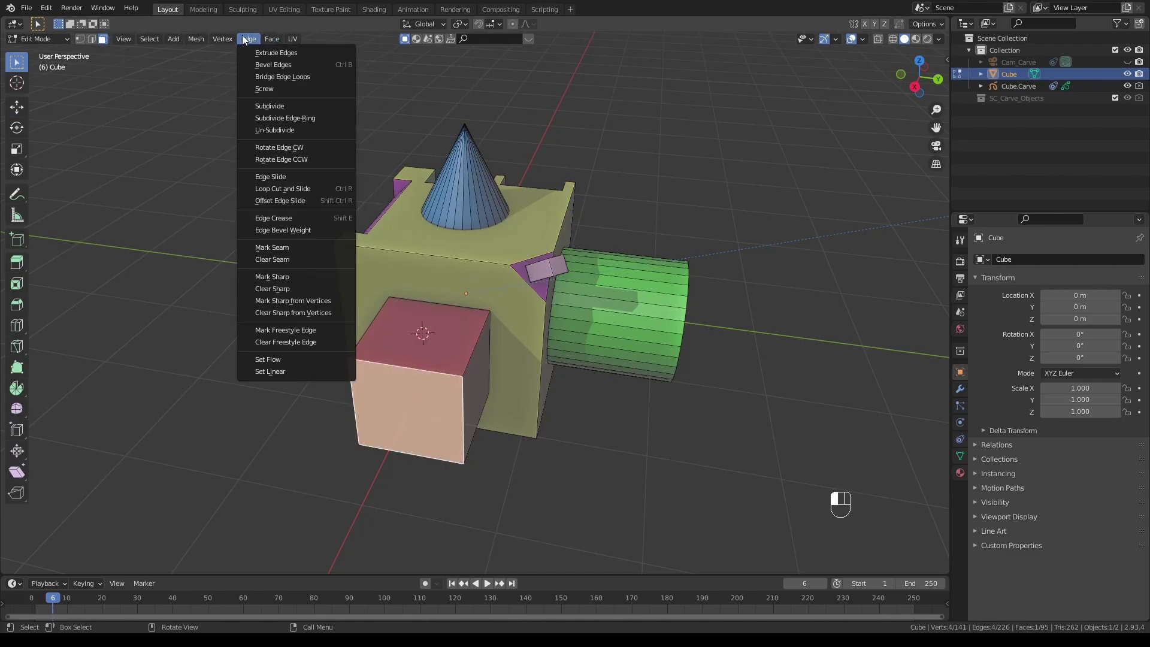
pyautogui.click(267, 105)
pyautogui.click(196, 483)
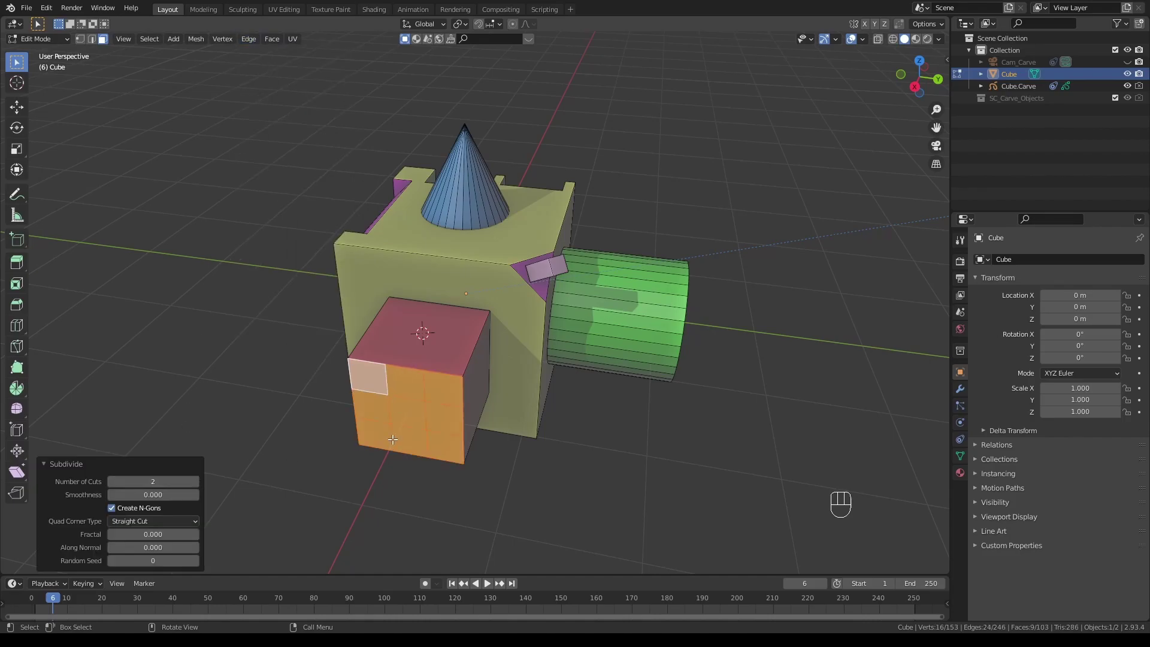
pyautogui.press('Tab')
# Place the 3D cursor on the upper-left cell of the red cube's subdivided face and snap it to that cell's surface center.
pyautogui.moveTo(422, 353); pyautogui.dragTo(441, 241, button='middle')
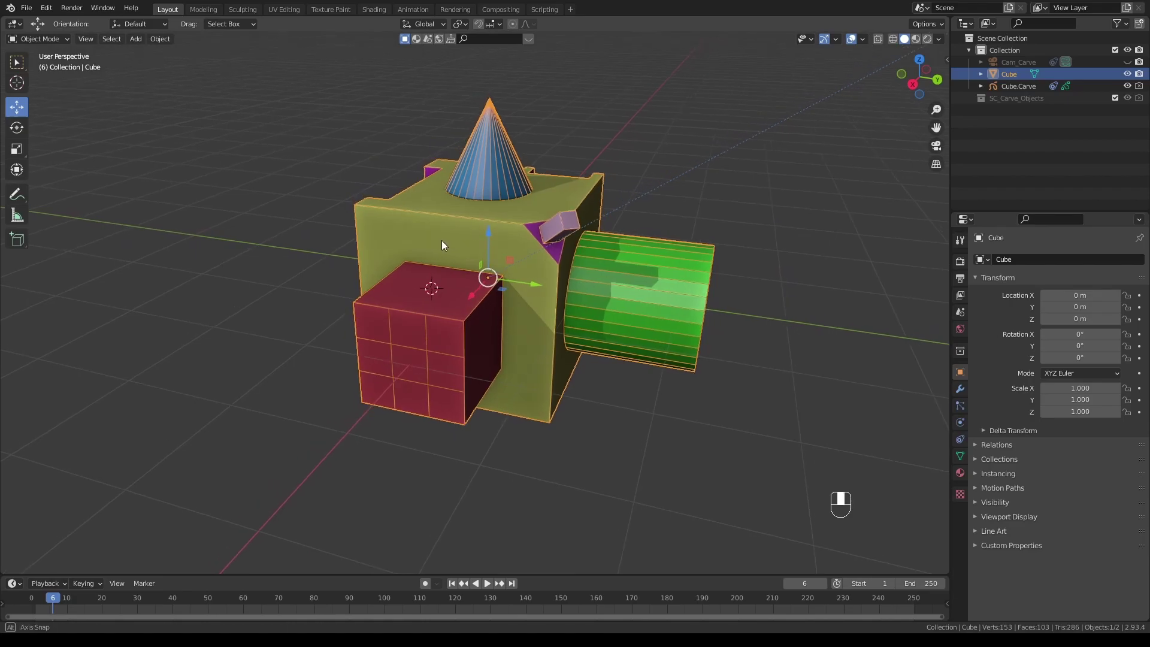
pyautogui.keyDown('shift'); pyautogui.rightClick(374, 324); pyautogui.keyUp('shift')
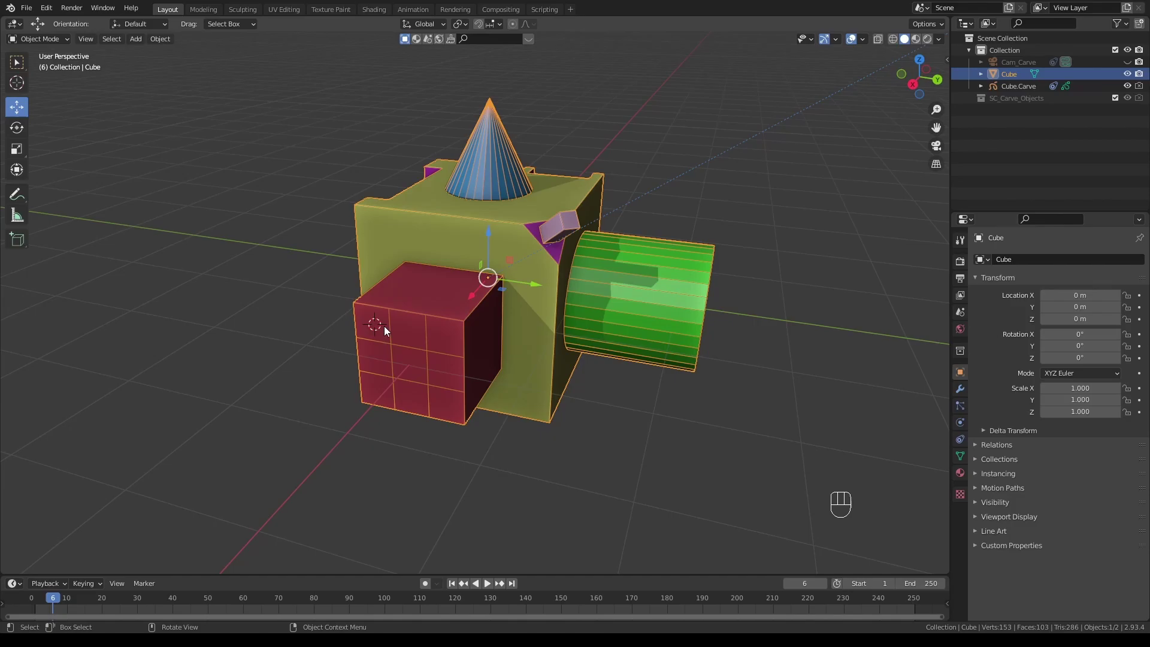
pyautogui.keyDown('alt'); pyautogui.rightClick(384, 326); pyautogui.keyUp('alt')
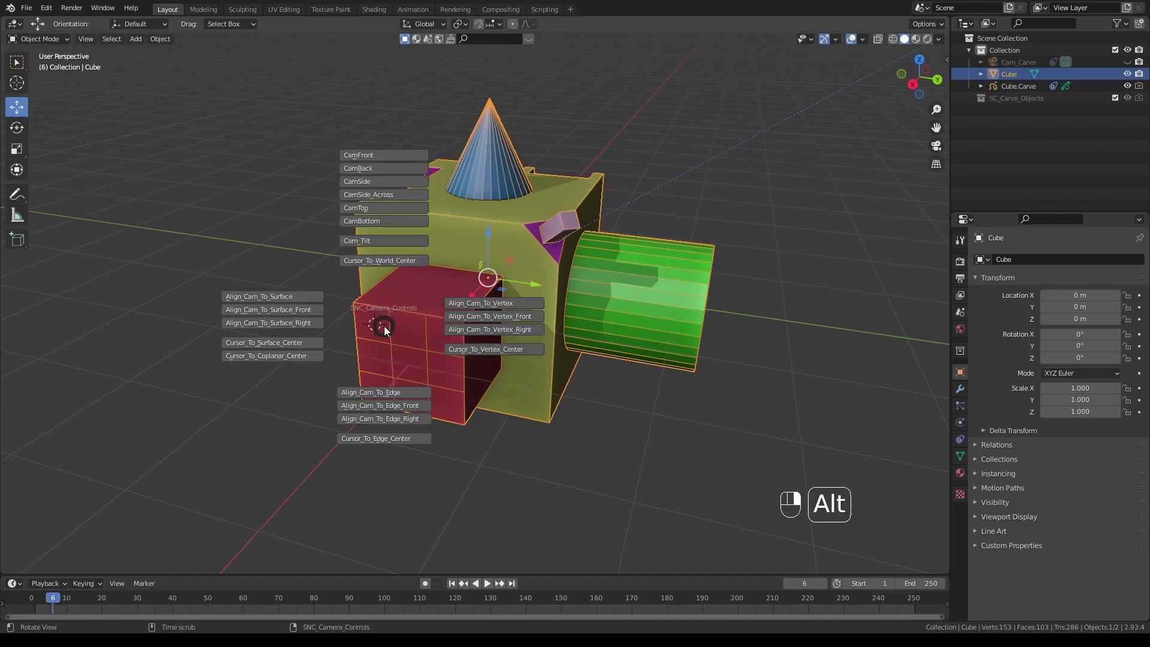
pyautogui.click(302, 340)
pyautogui.scroll(1, 371, 326)
pyautogui.moveTo(371, 326); pyautogui.dragTo(407, 326, button='middle')
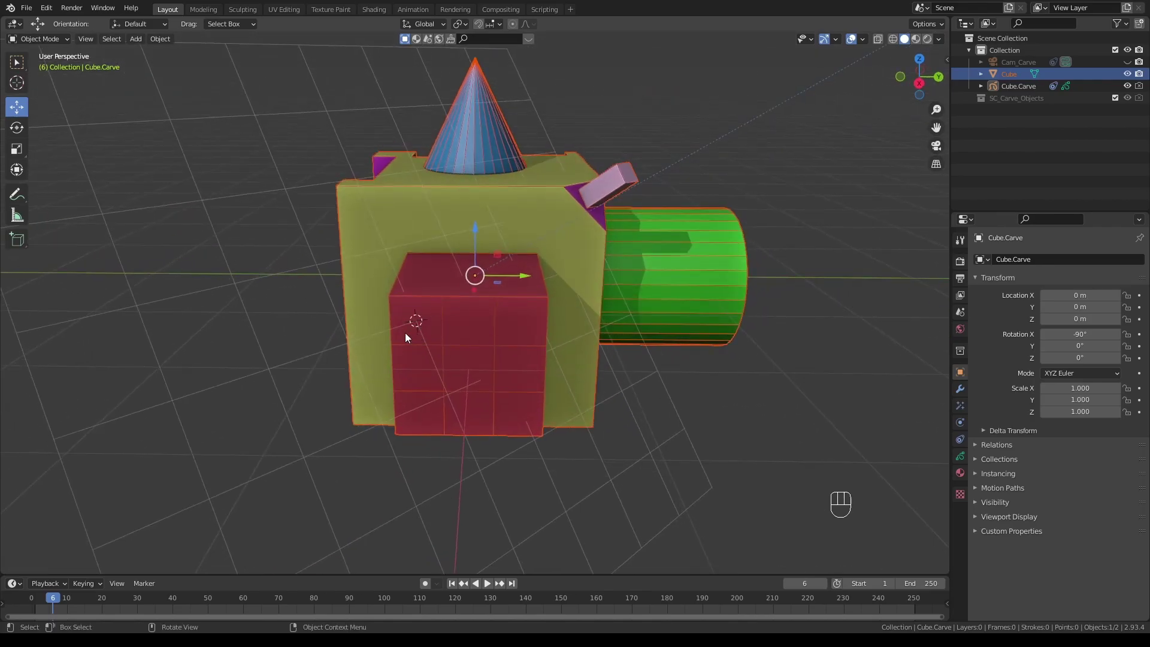
# Snap the 3D cursor to the coplanar center of the red cube's subdivided face and align the drawing grid parallel to that face.
pyautogui.keyDown('alt'); pyautogui.rightClick(450, 328); pyautogui.keyUp('alt')
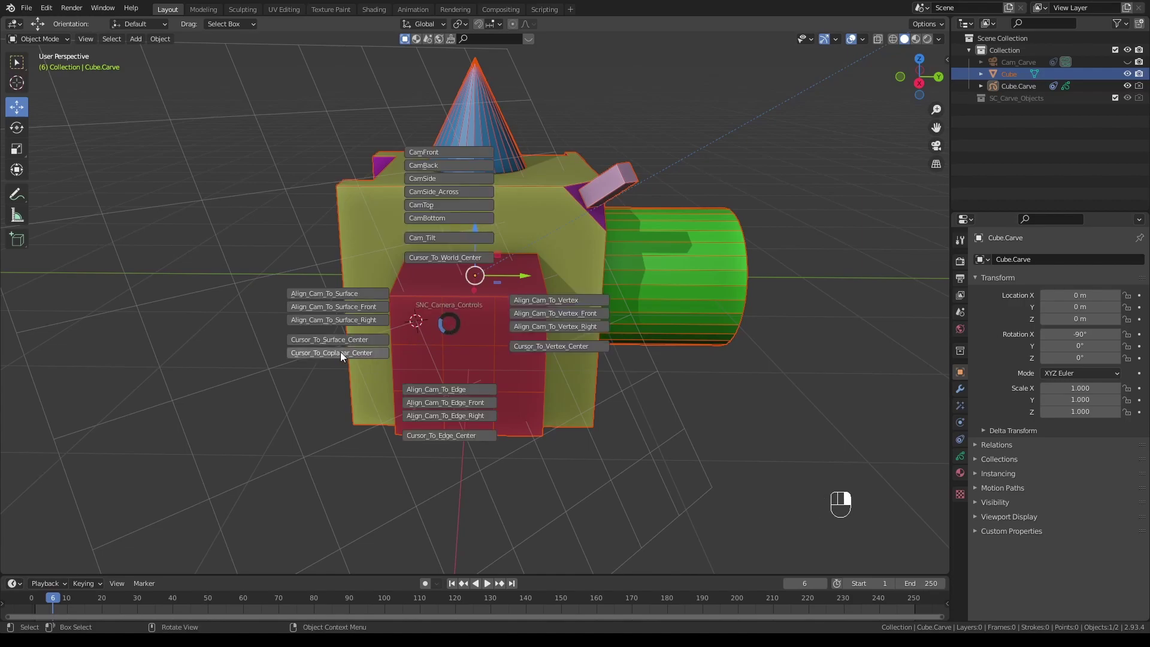
pyautogui.click(346, 352)
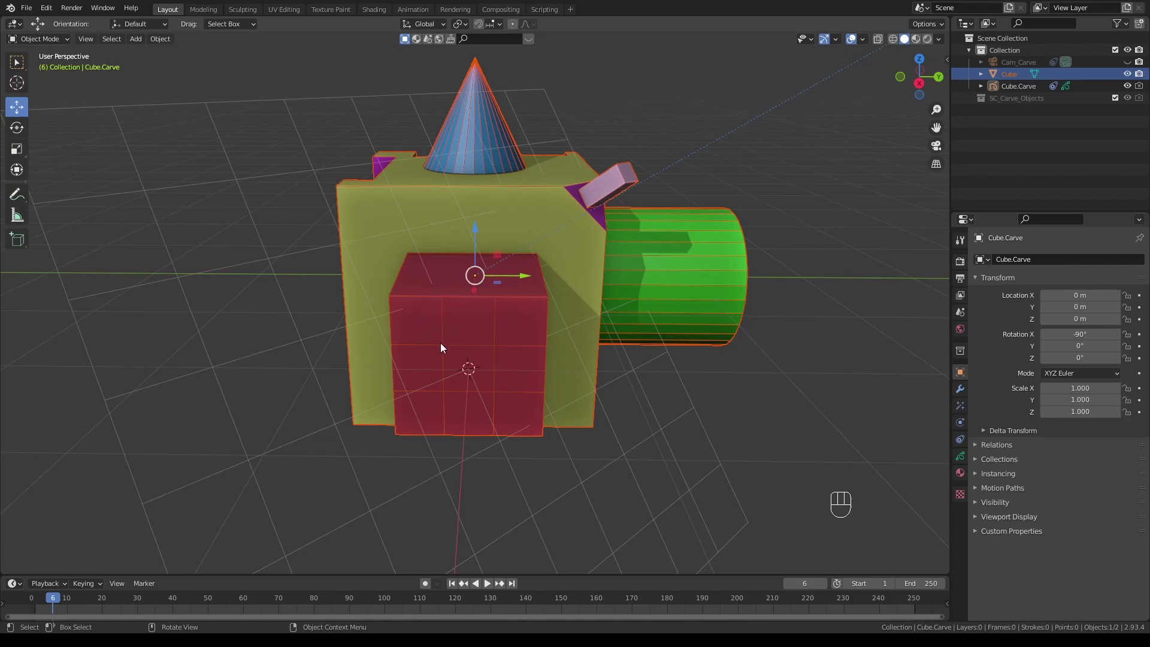
pyautogui.moveTo(440, 343); pyautogui.dragTo(416, 375, button='middle')
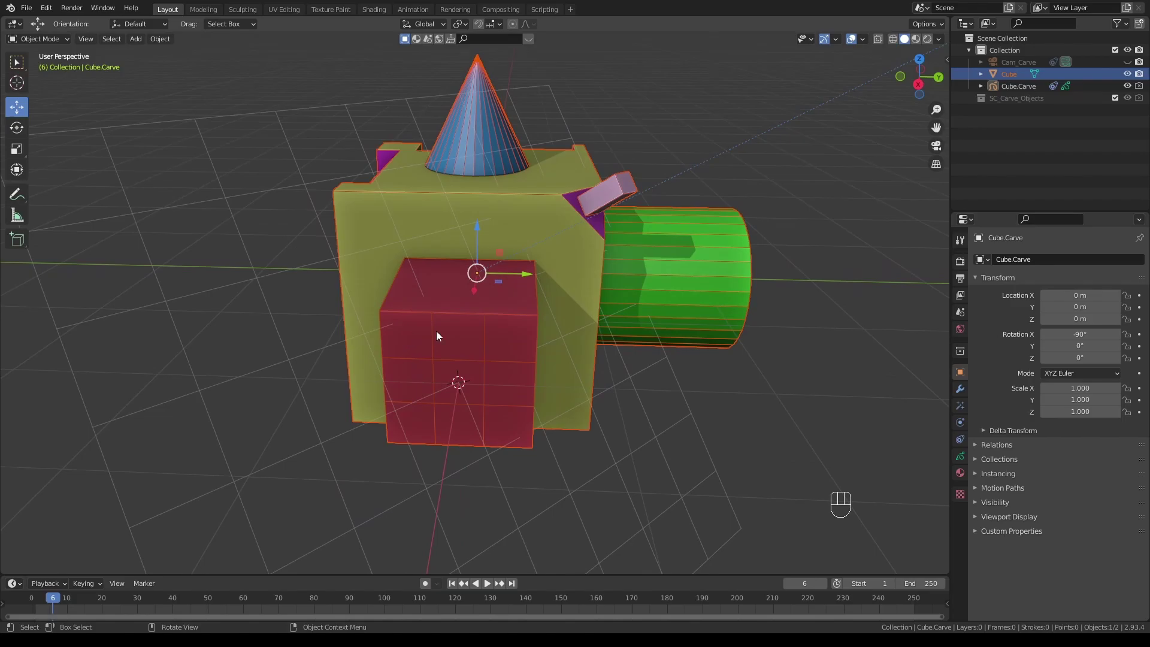
pyautogui.press('alt+KP_Multiply')
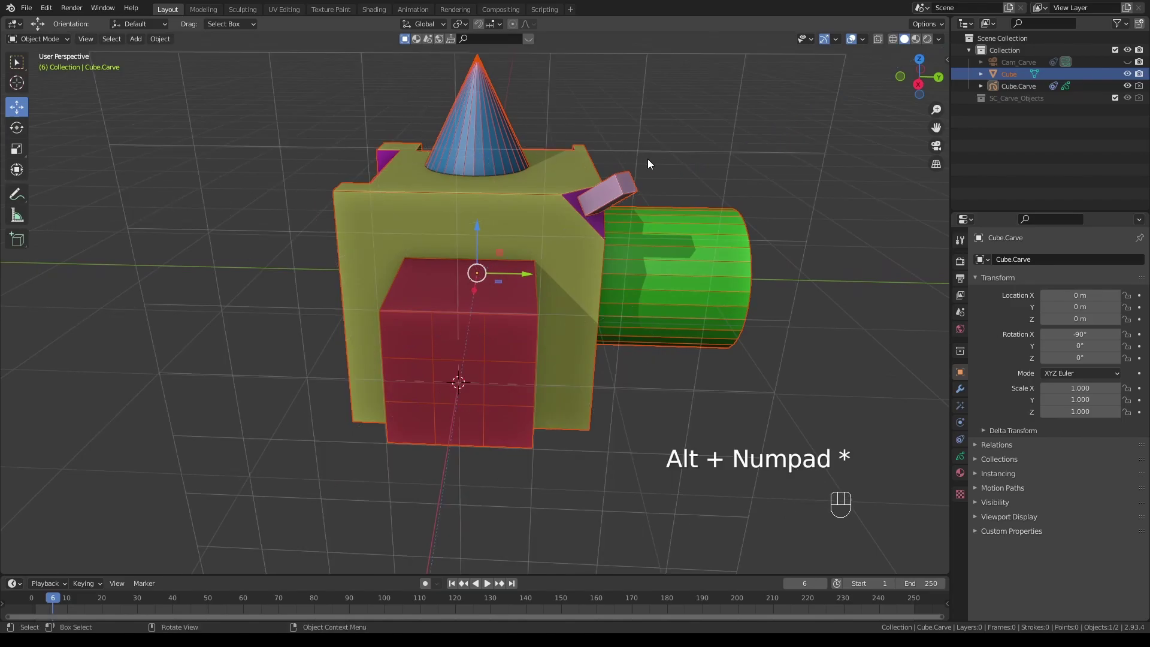
pyautogui.moveTo(647, 159); pyautogui.dragTo(595, 177, button='middle')
pyautogui.scroll(-2, 595, 177)
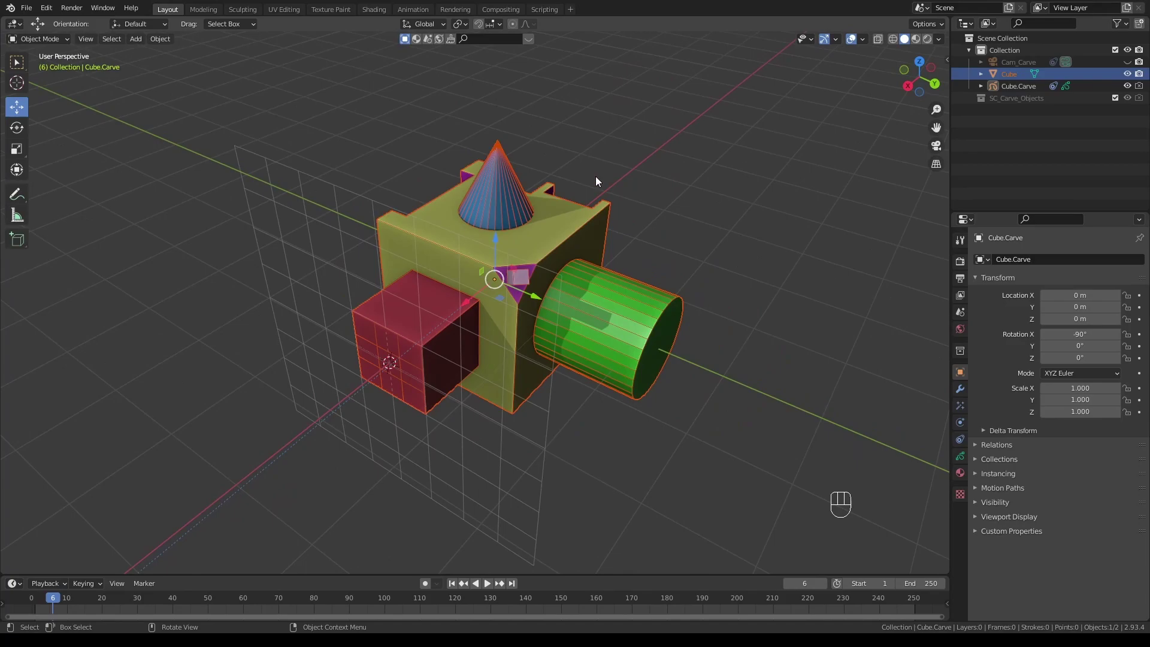